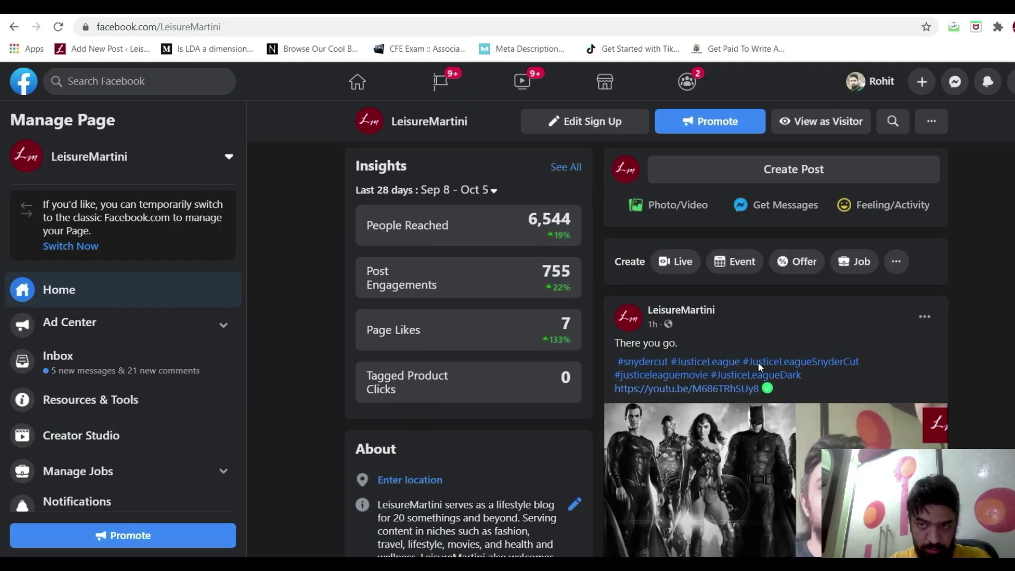
scroll(758, 365, "down", 2)
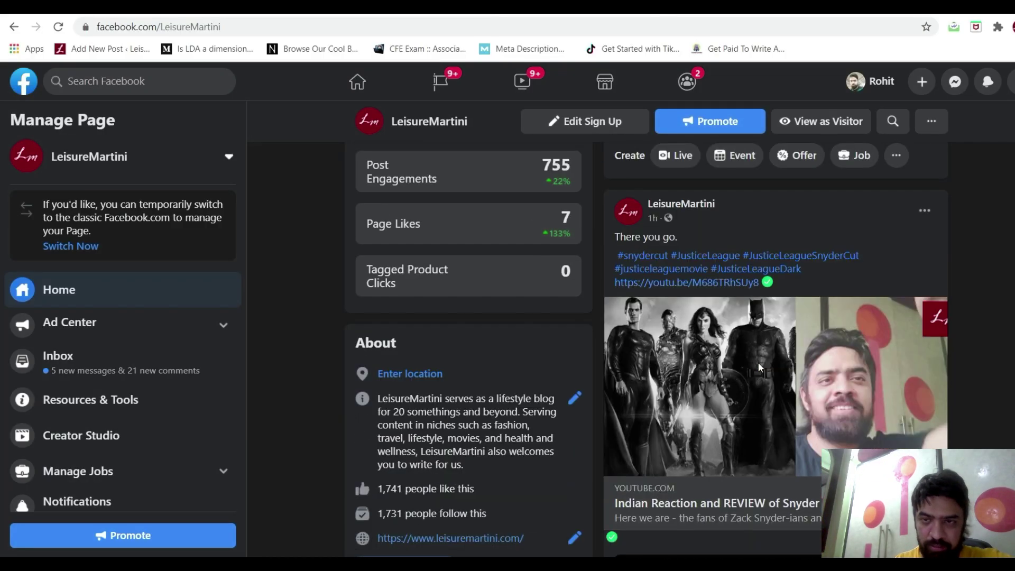
scroll(758, 365, "down", 5)
scroll(758, 365, "down", 4)
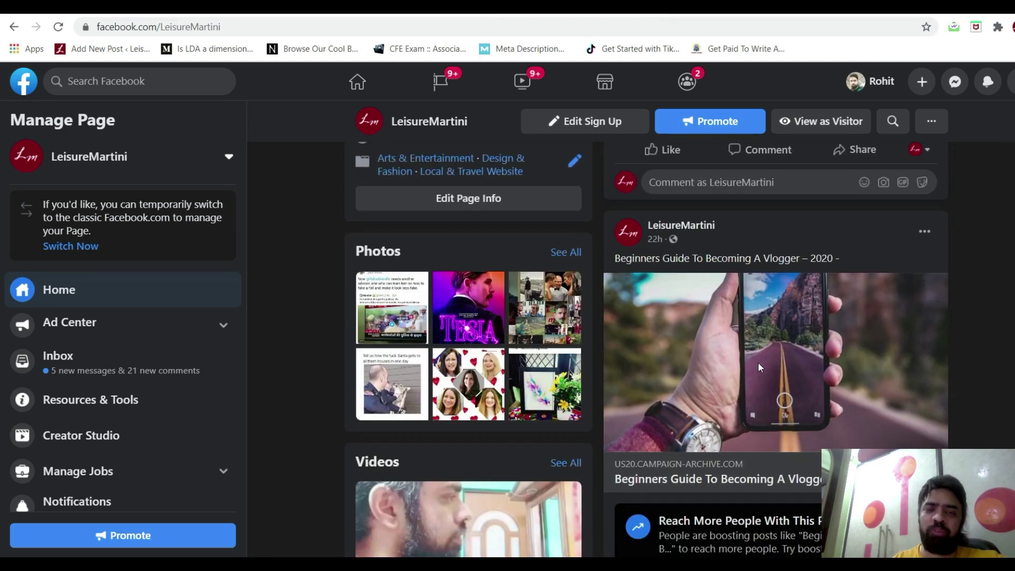
scroll(758, 363, "down", 4)
scroll(758, 363, "down", 2)
scroll(758, 363, "down", 1)
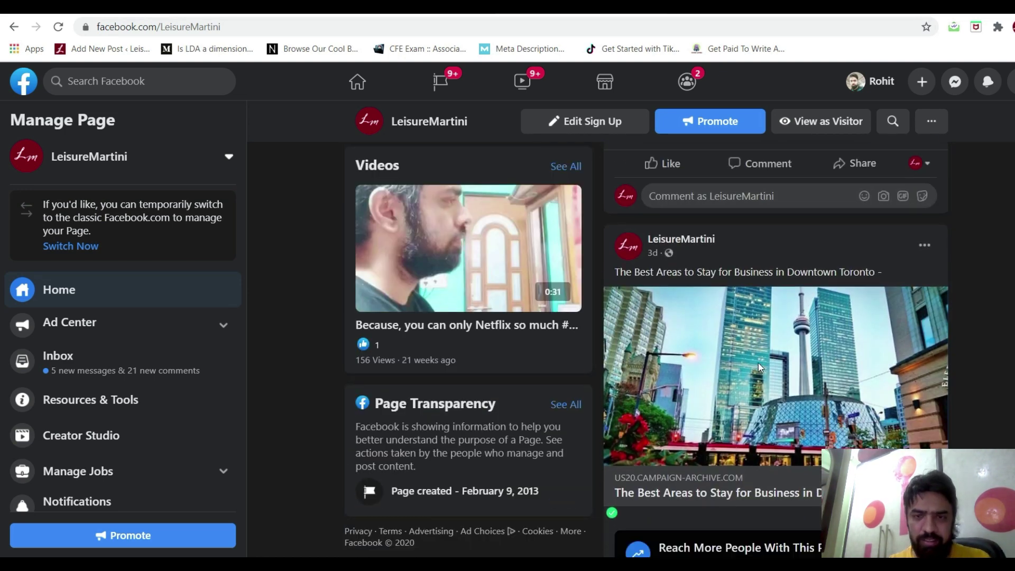
scroll(758, 363, "down", 5)
scroll(757, 362, "down", 1)
scroll(757, 362, "down", 2)
scroll(524, 399, "down", 4)
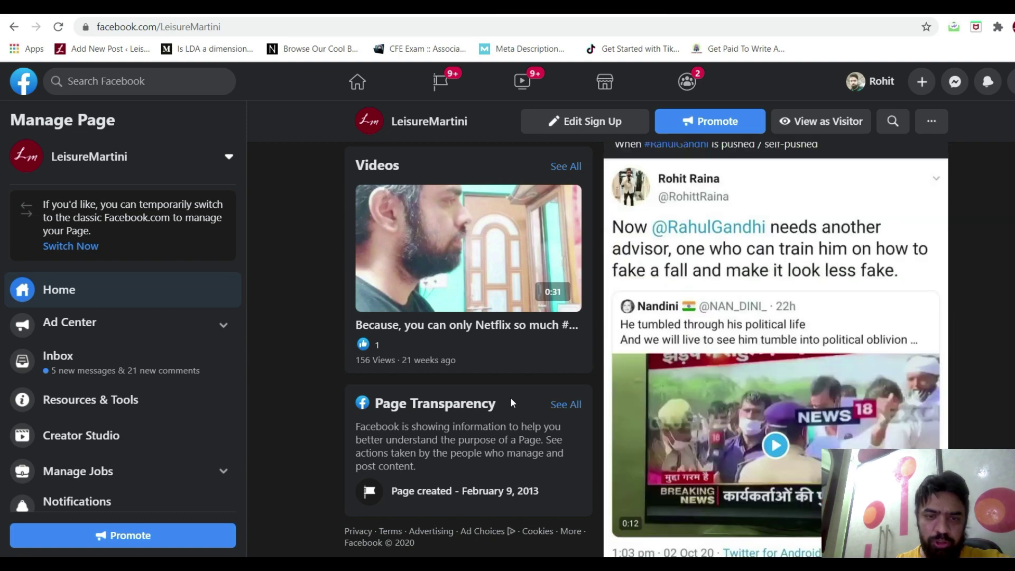
scroll(510, 398, "down", 3)
scroll(796, 396, "down", 5)
scroll(796, 397, "down", 2)
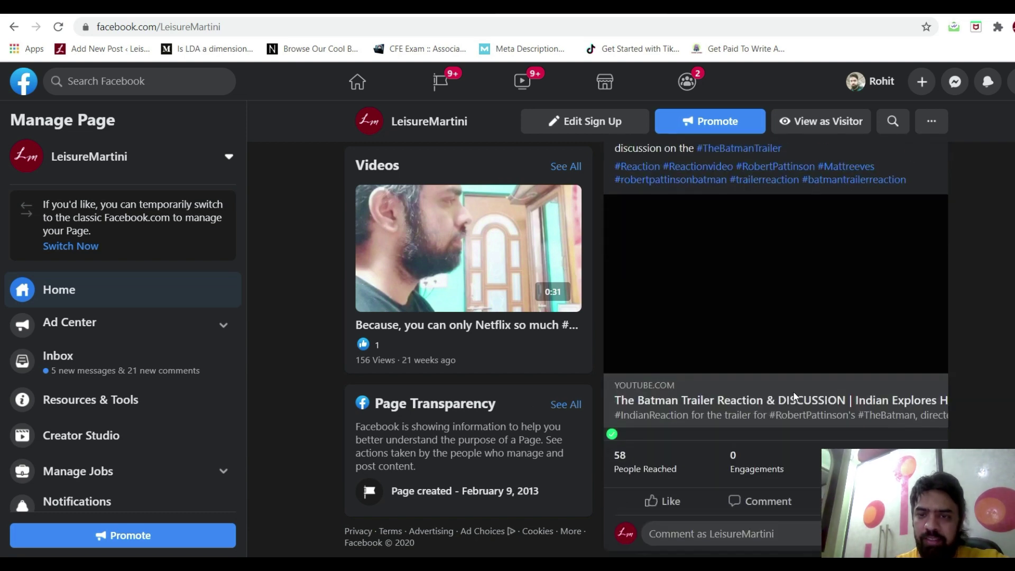
scroll(794, 396, "up", 5)
scroll(795, 396, "up", 4)
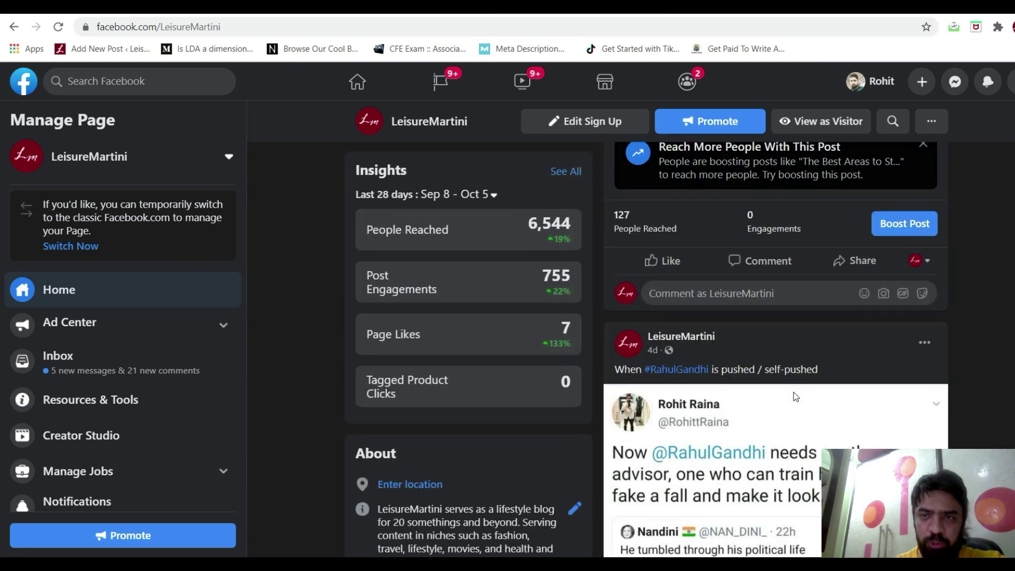
scroll(794, 396, "up", 5)
scroll(795, 395, "up", 4)
scroll(794, 394, "up", 3)
scroll(794, 394, "up", 2)
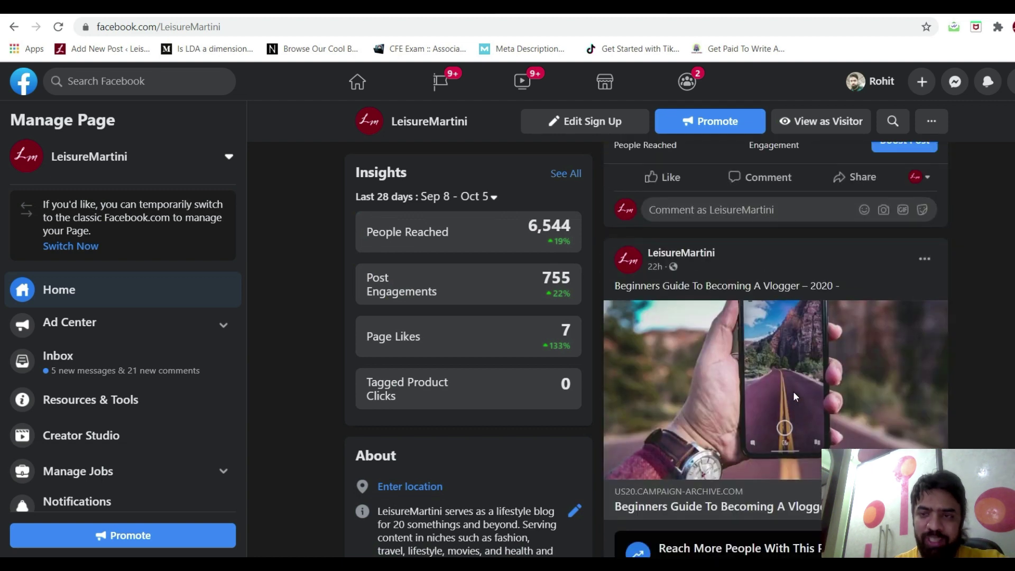
scroll(793, 394, "up", 5)
scroll(794, 394, "up", 1)
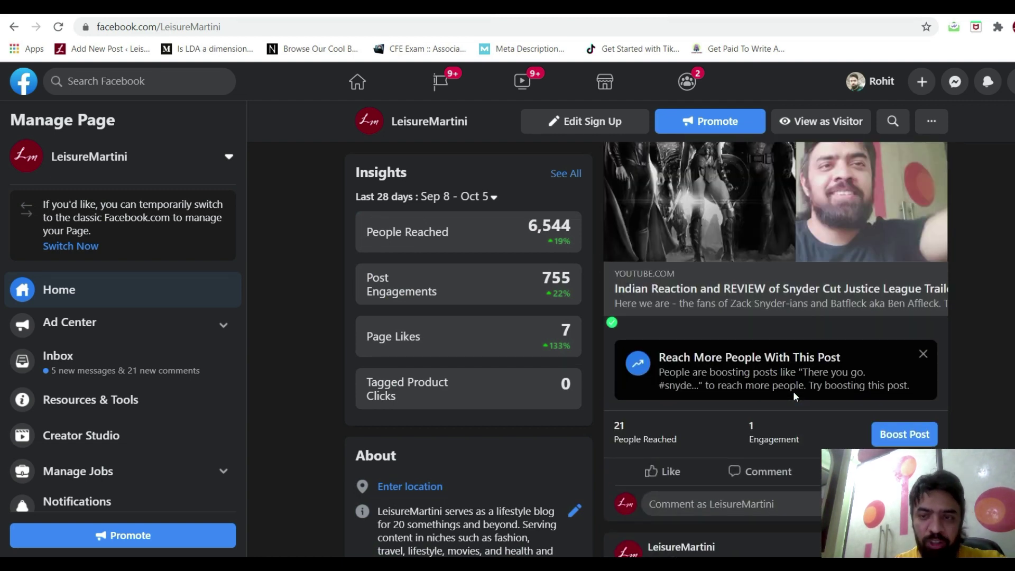
scroll(793, 391, "up", 3)
scroll(793, 391, "up", 3)
scroll(794, 392, "up", 1)
scroll(793, 392, "up", 2)
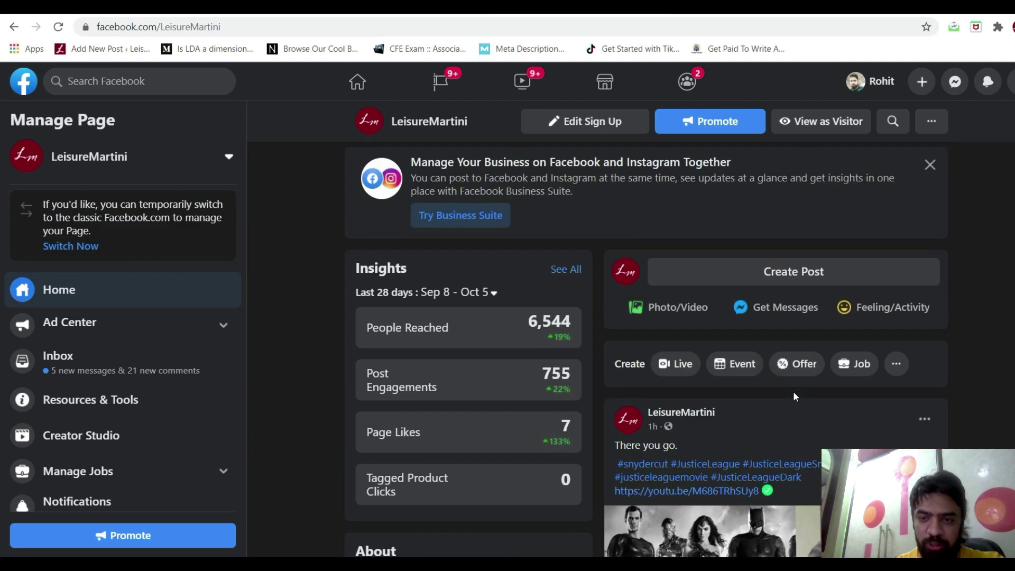
scroll(793, 391, "down", 5)
scroll(794, 391, "up", 5)
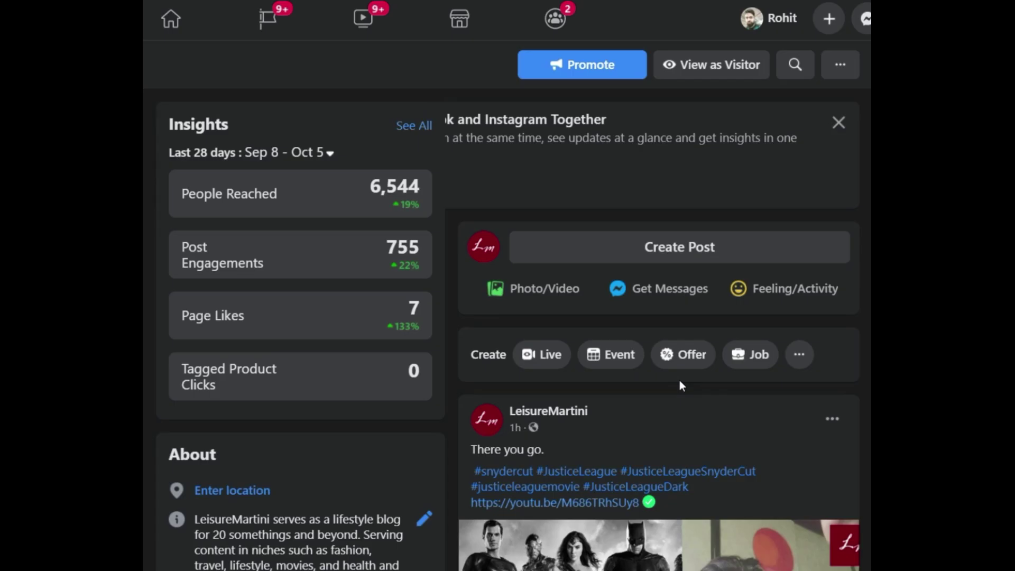
scroll(680, 381, "down", 5)
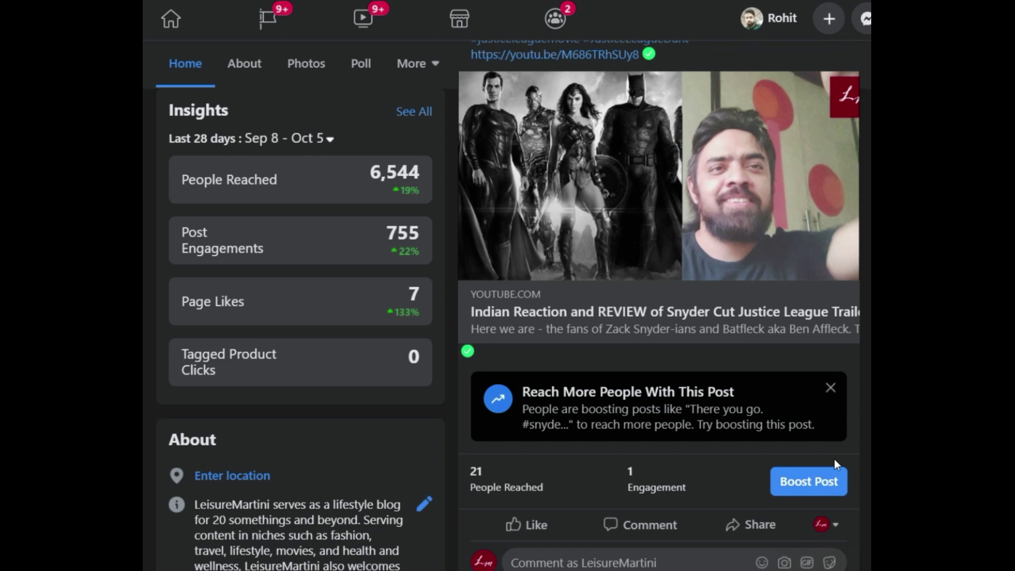
scroll(835, 459, "down", 1)
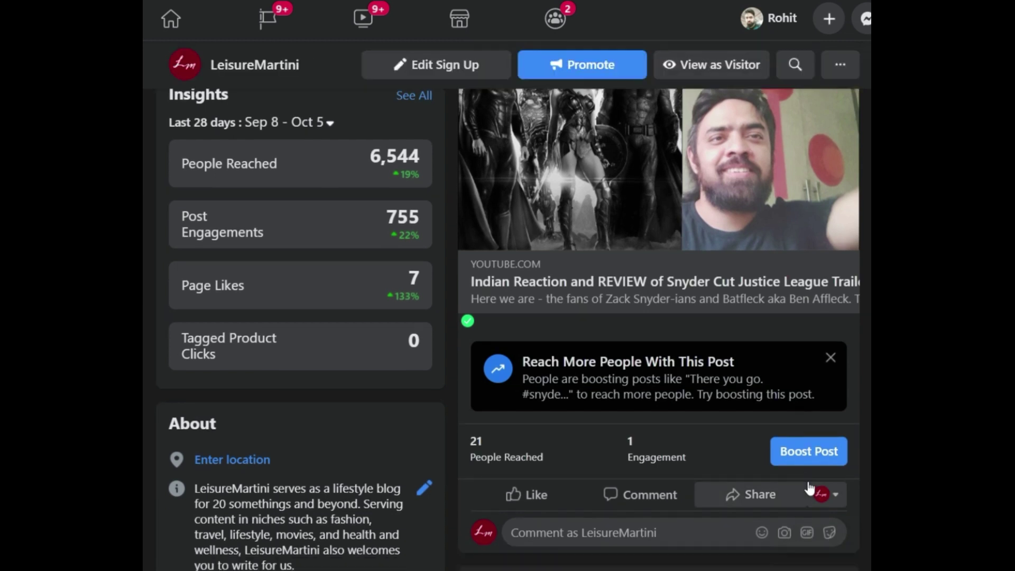
- Boost the Snyder Cut Justice League post and open its Goal options, currently Automatic
left_click(811, 453)
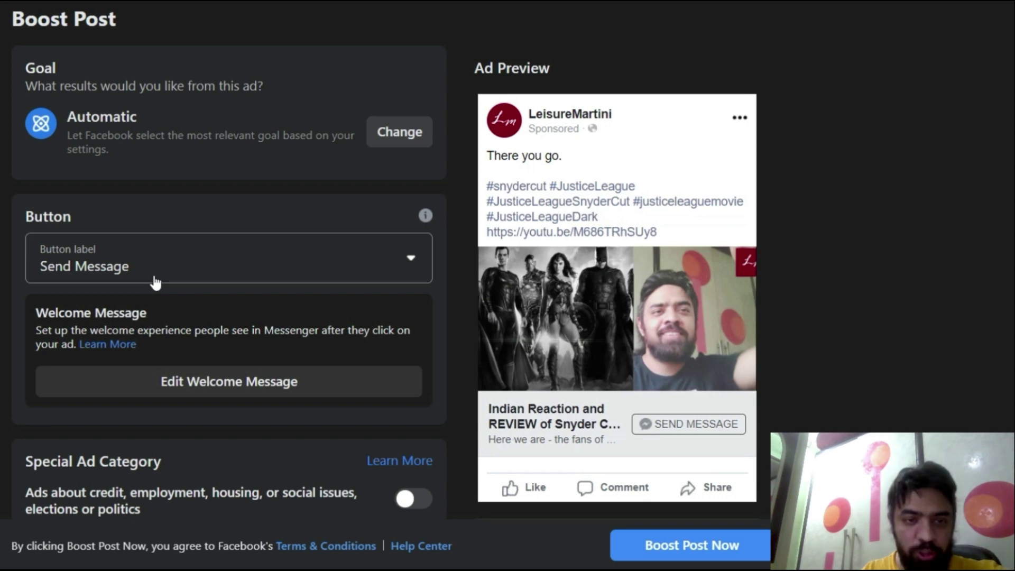
scroll(154, 277, "down", 1)
scroll(155, 278, "down", 3)
scroll(154, 277, "up", 3)
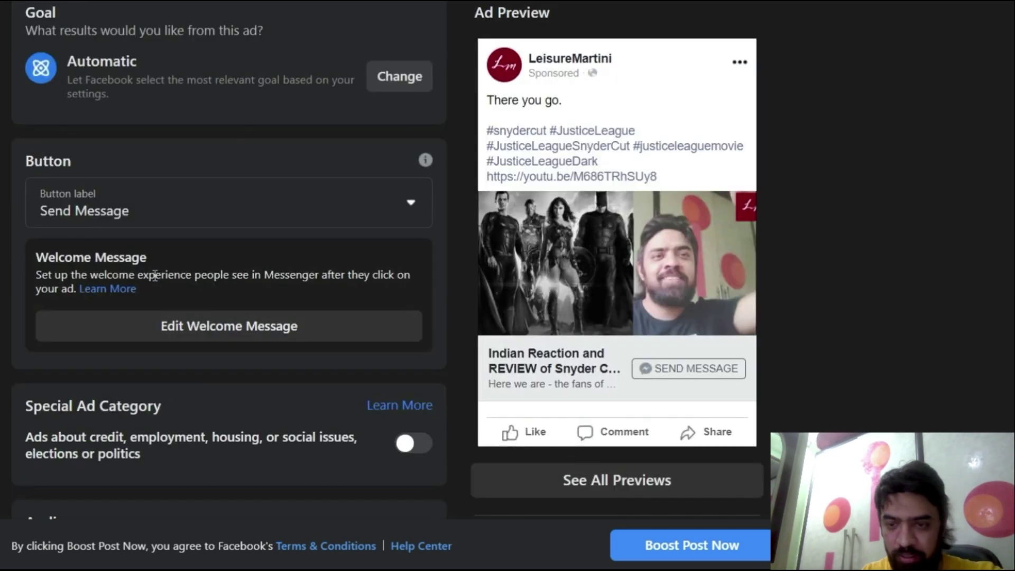
scroll(154, 275, "up", 1)
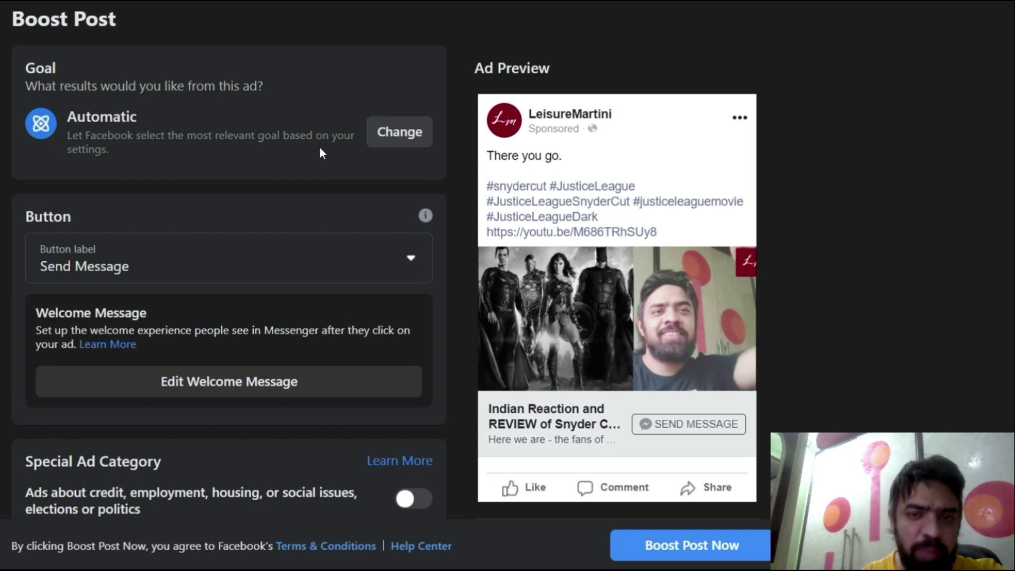
left_click(401, 132)
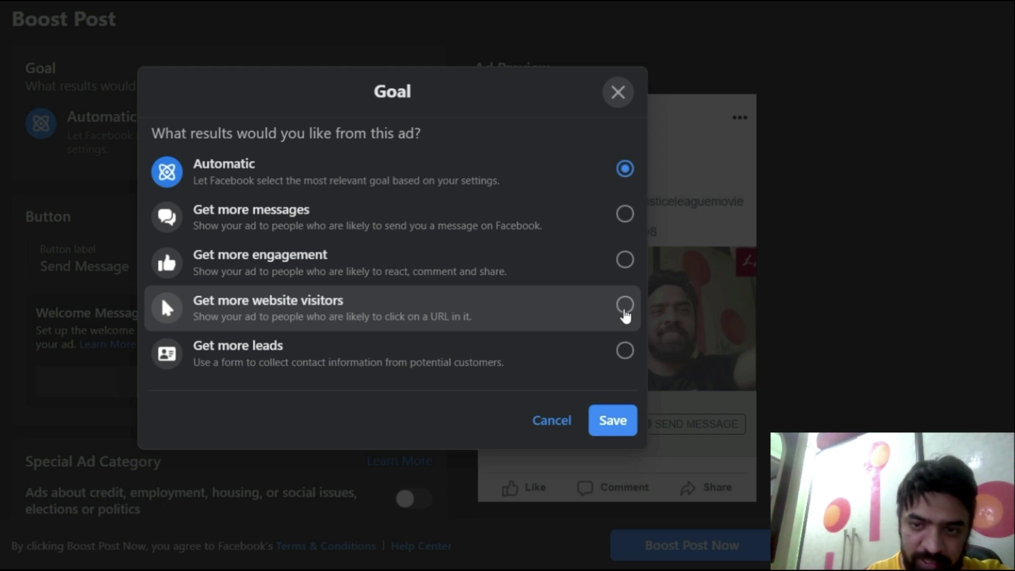
- Switch the ad goal from Automatic to Get more website visitors and save
left_click(624, 311)
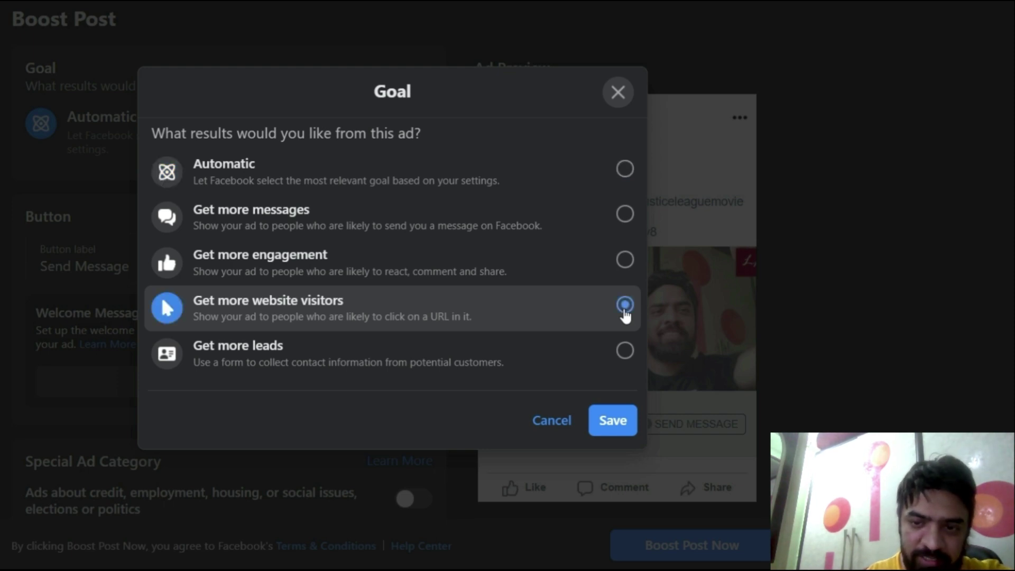
left_click(613, 423)
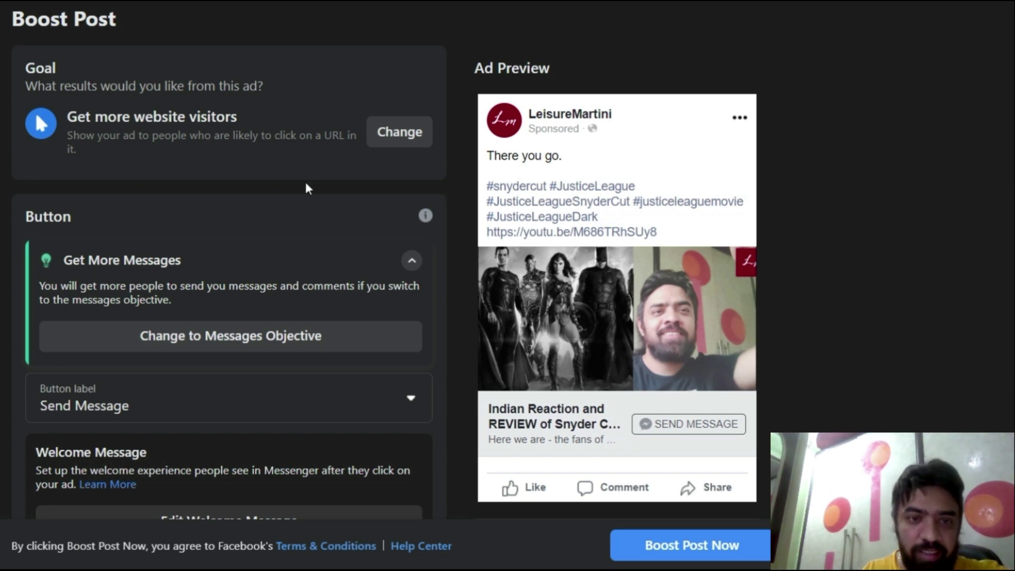
- Set the boost's button label to Learn More instead of Send Message
scroll(192, 228, "down", 1)
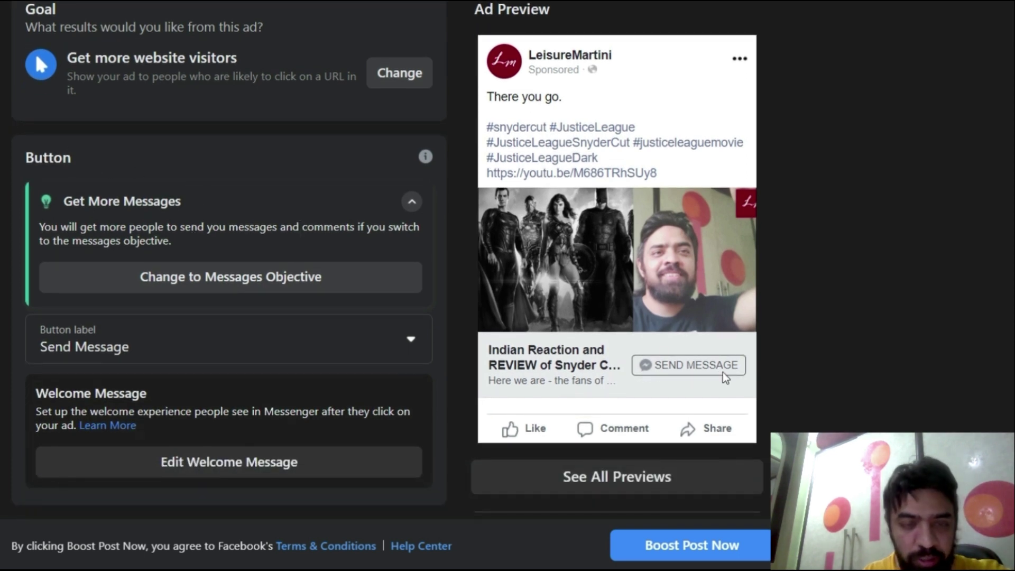
scroll(340, 281, "up", 1)
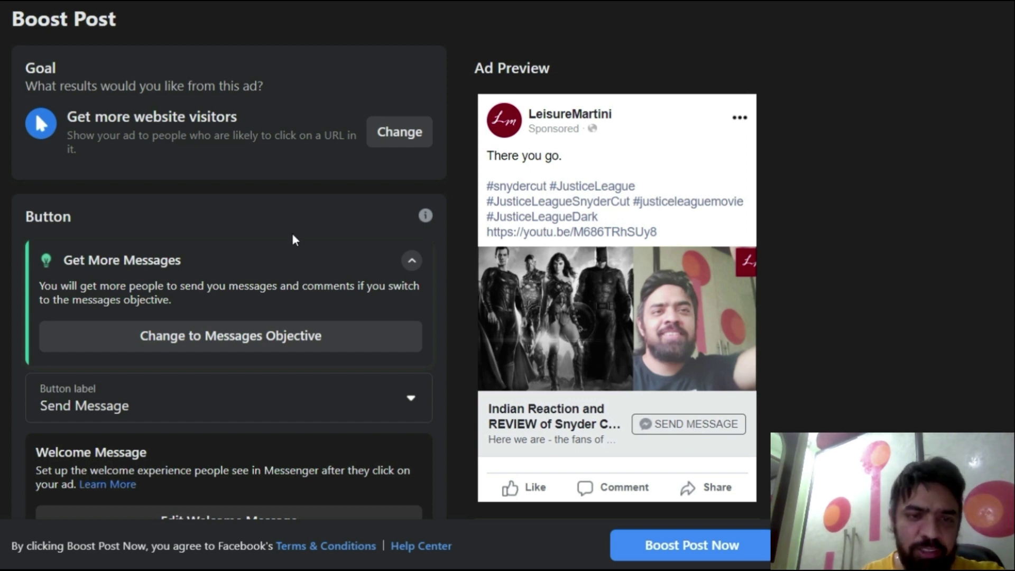
scroll(241, 262, "down", 1)
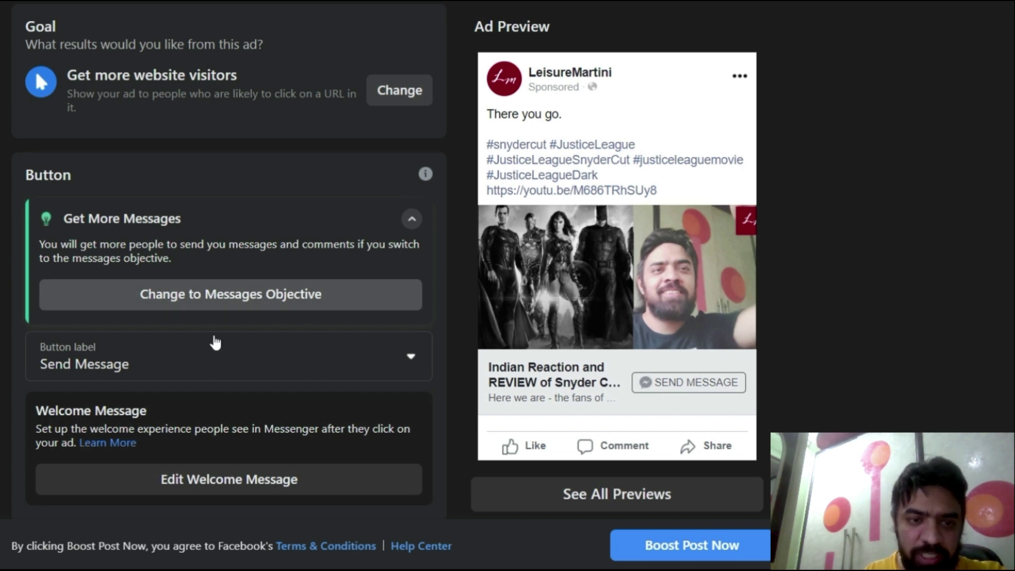
scroll(241, 367, "down", 2)
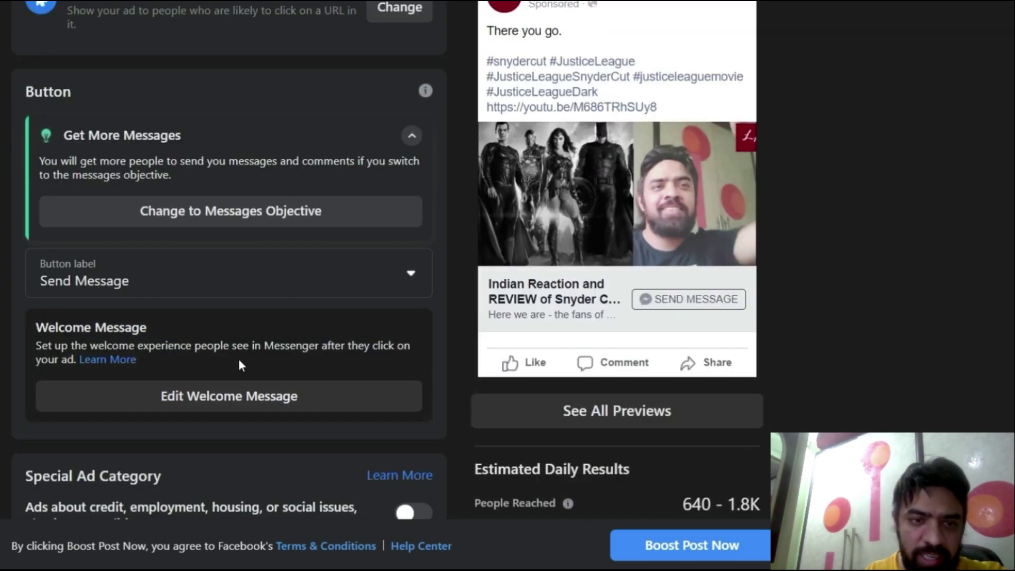
left_click(82, 282)
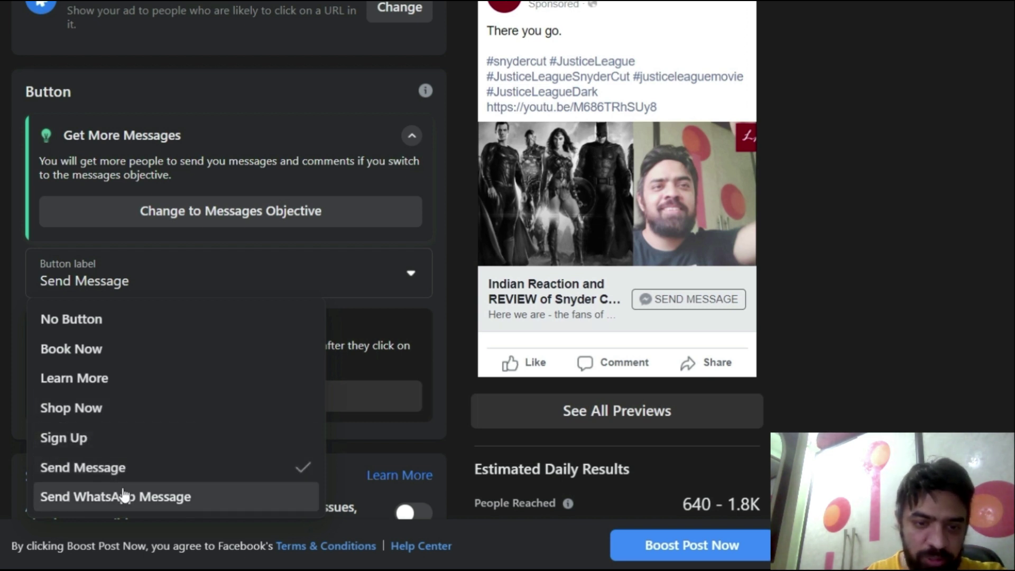
scroll(122, 496, "down", 1)
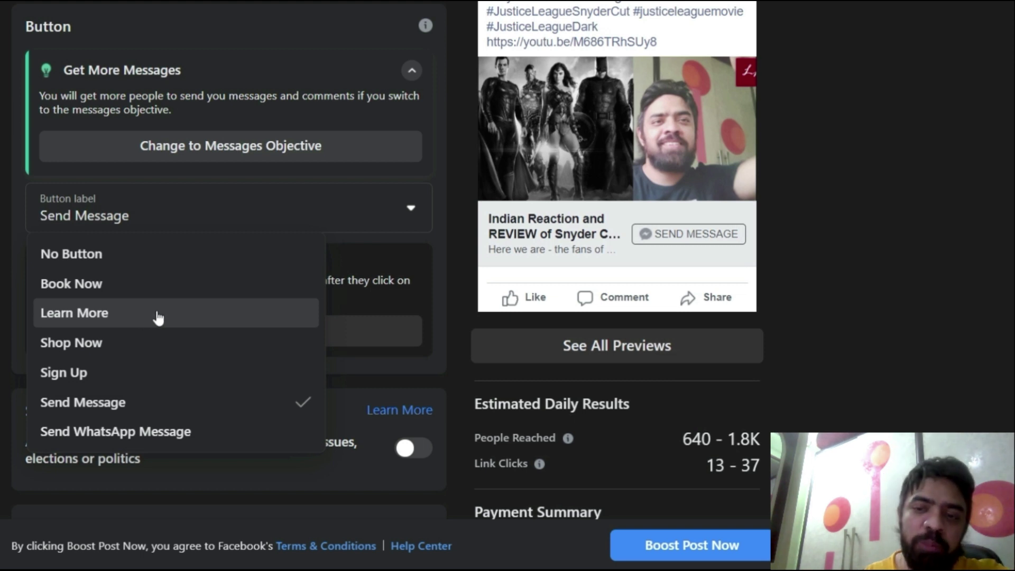
left_click(103, 319)
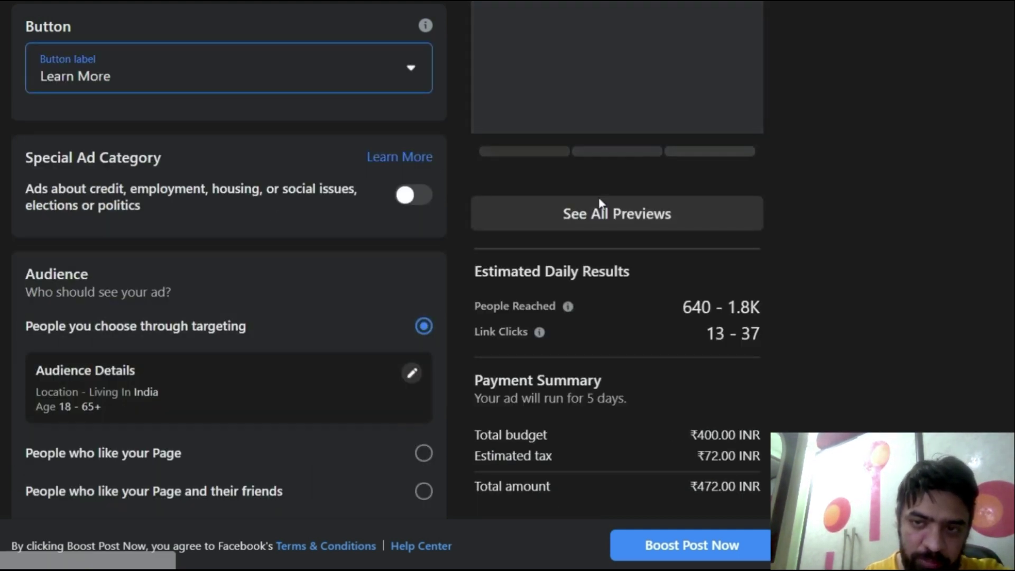
scroll(600, 207, "up", 2)
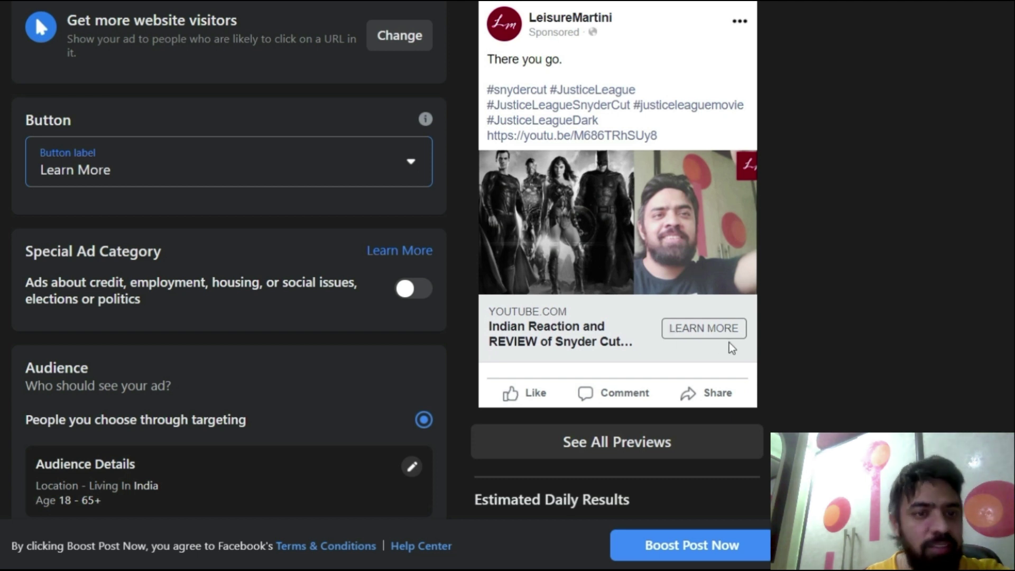
scroll(258, 256, "down", 1)
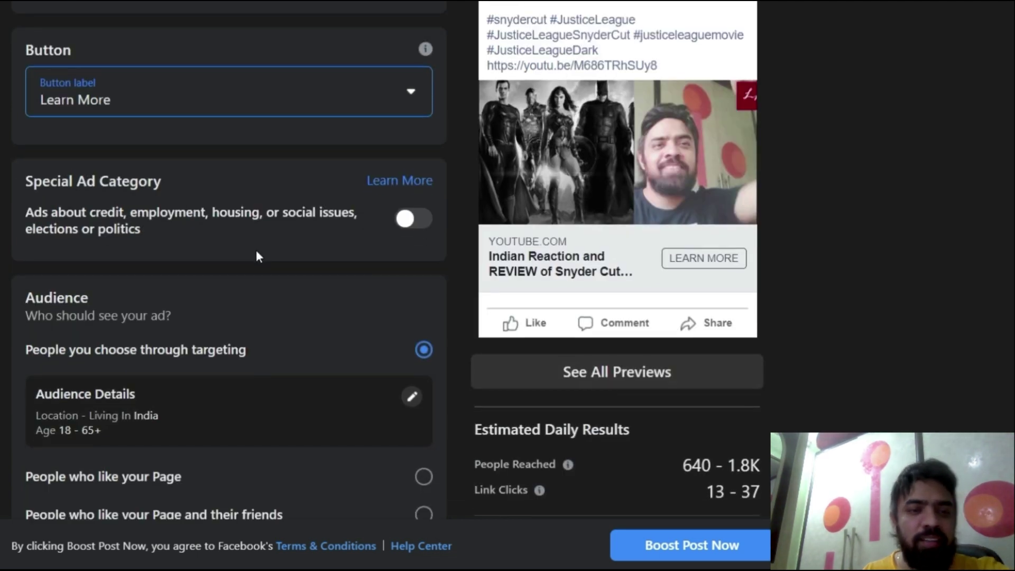
left_click(400, 195)
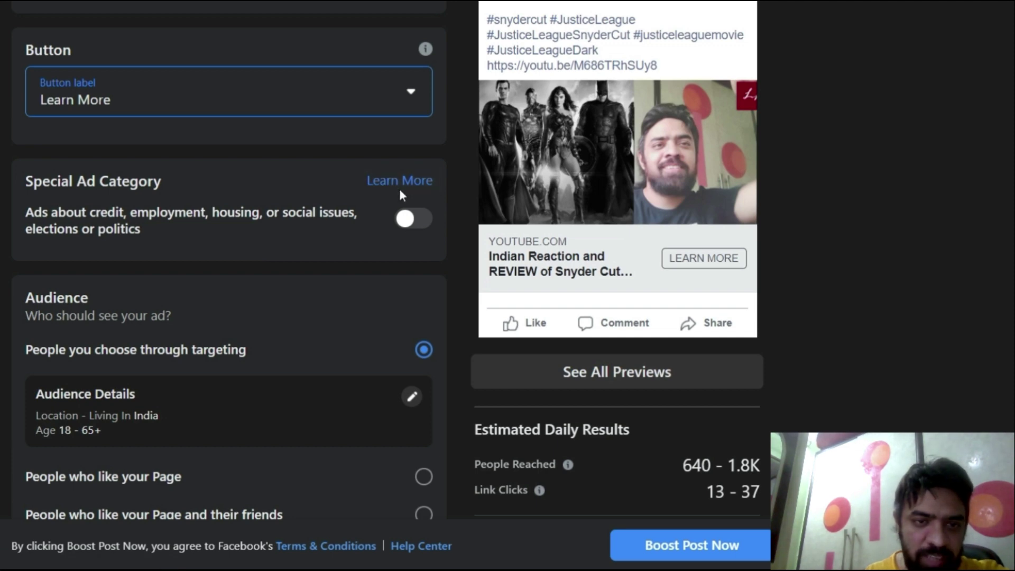
scroll(227, 201, "down", 1)
scroll(228, 201, "down", 1)
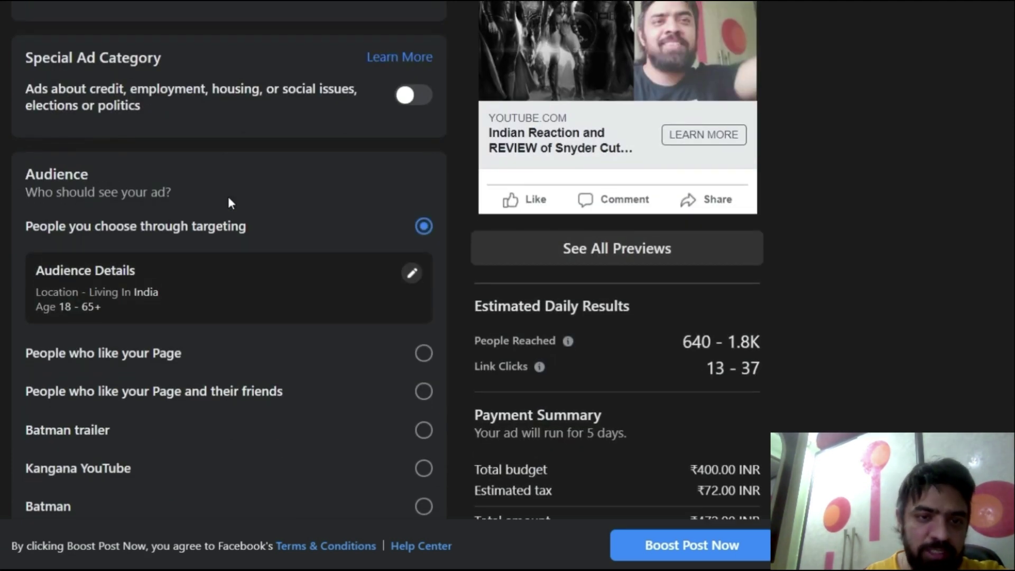
scroll(229, 202, "down", 1)
scroll(230, 203, "down", 1)
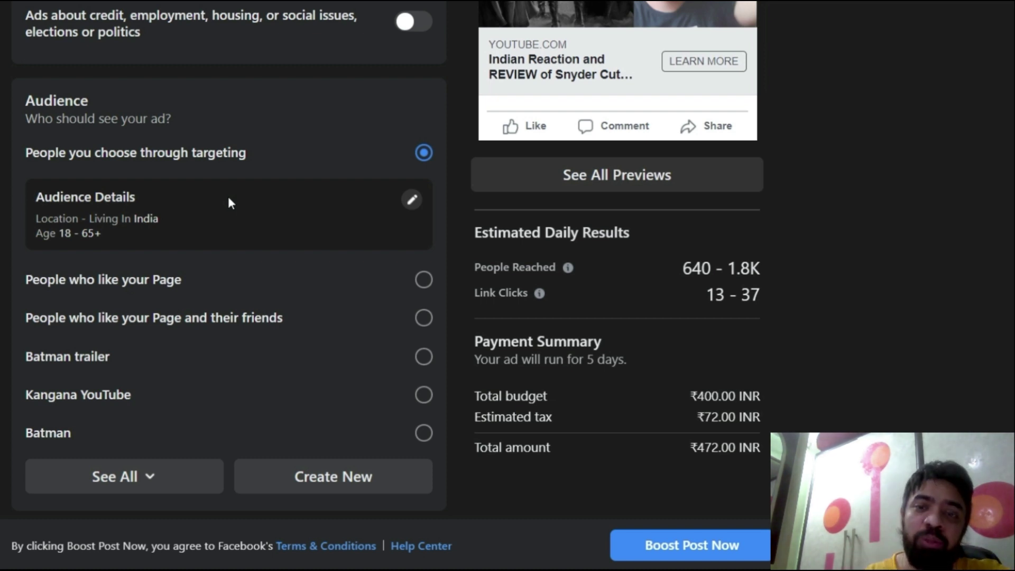
scroll(286, 201, "up", 3)
scroll(562, 182, "up", 1)
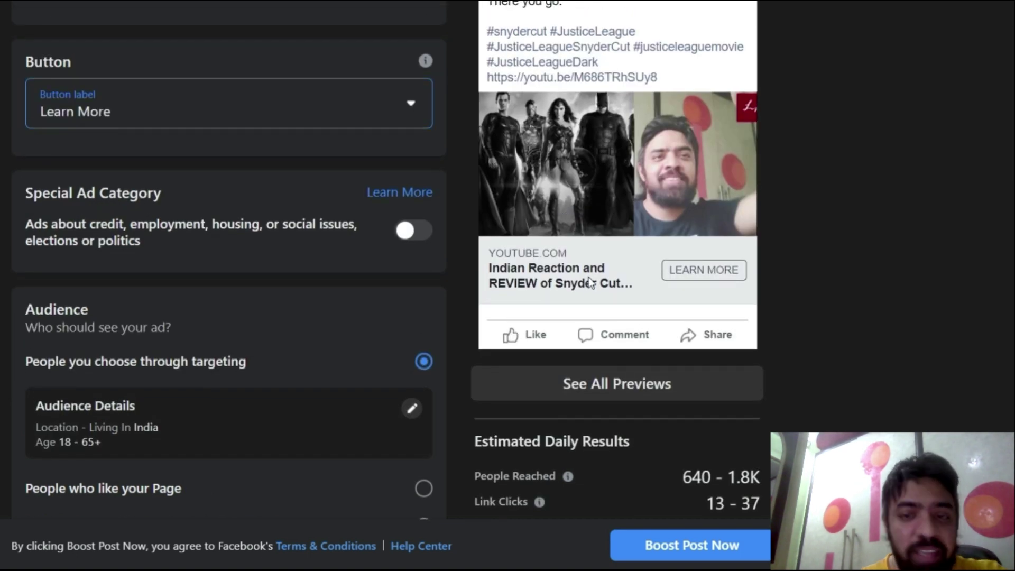
scroll(591, 282, "up", 1)
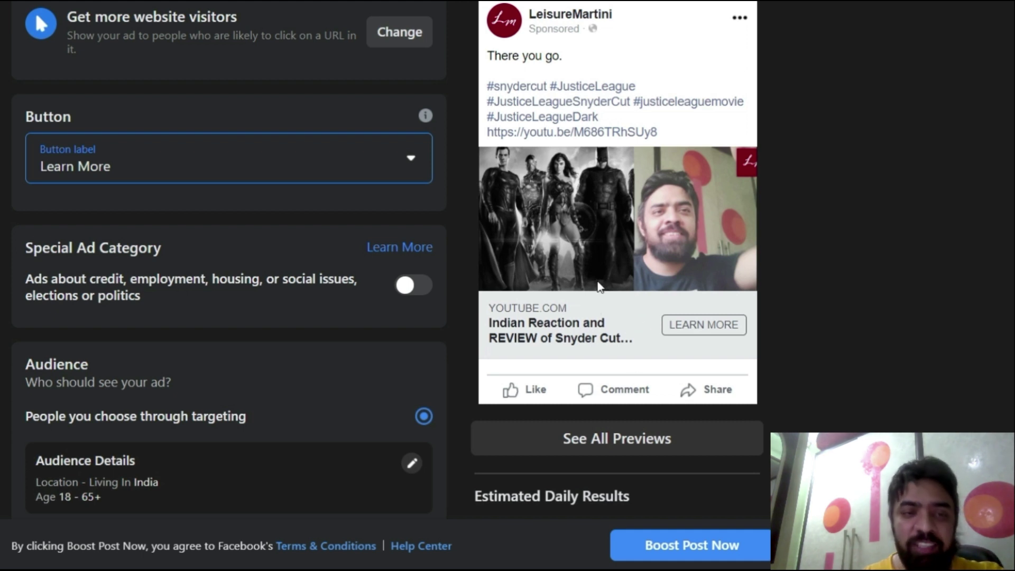
scroll(599, 287, "down", 2)
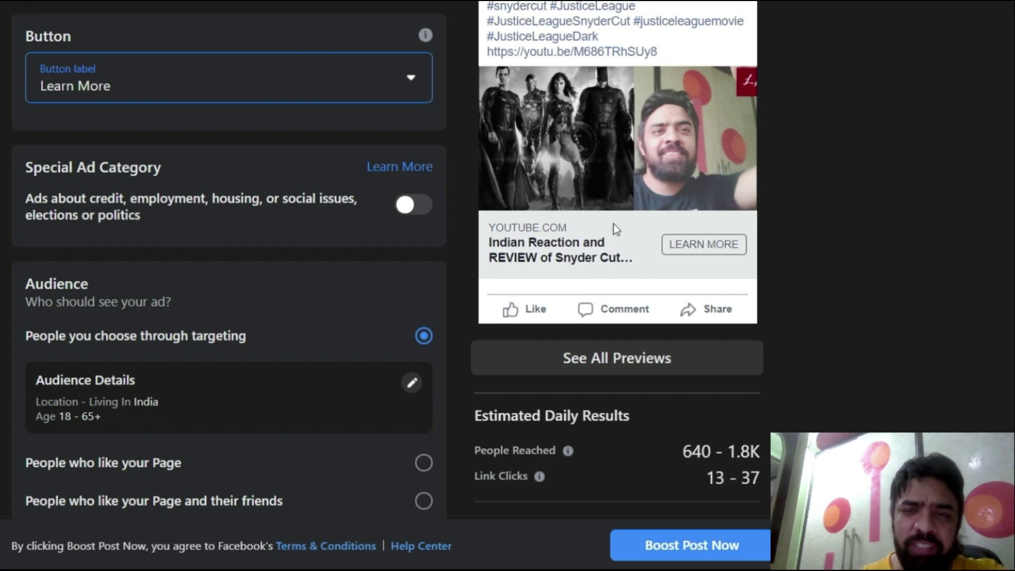
scroll(205, 352, "down", 2)
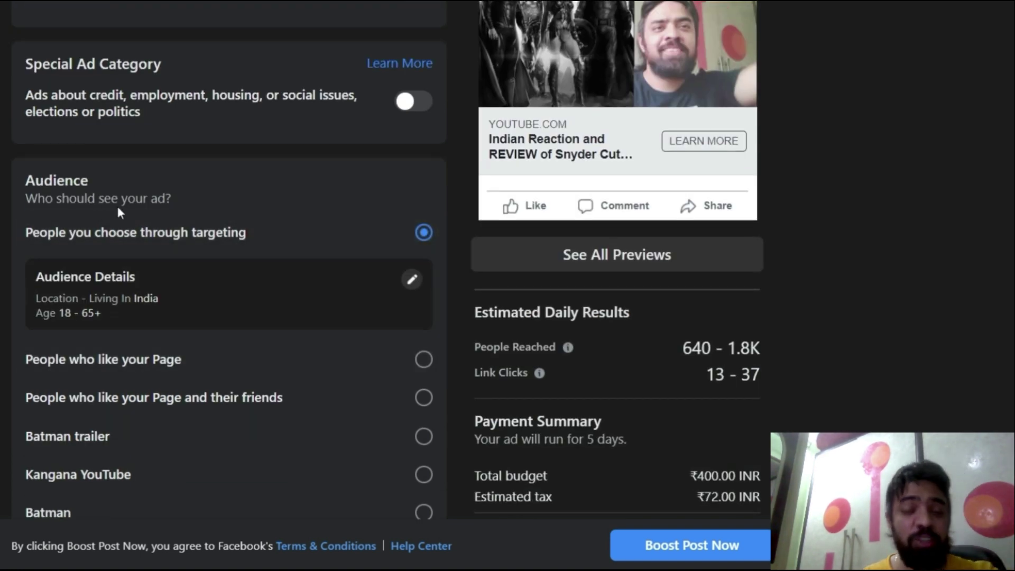
scroll(118, 209, "down", 1)
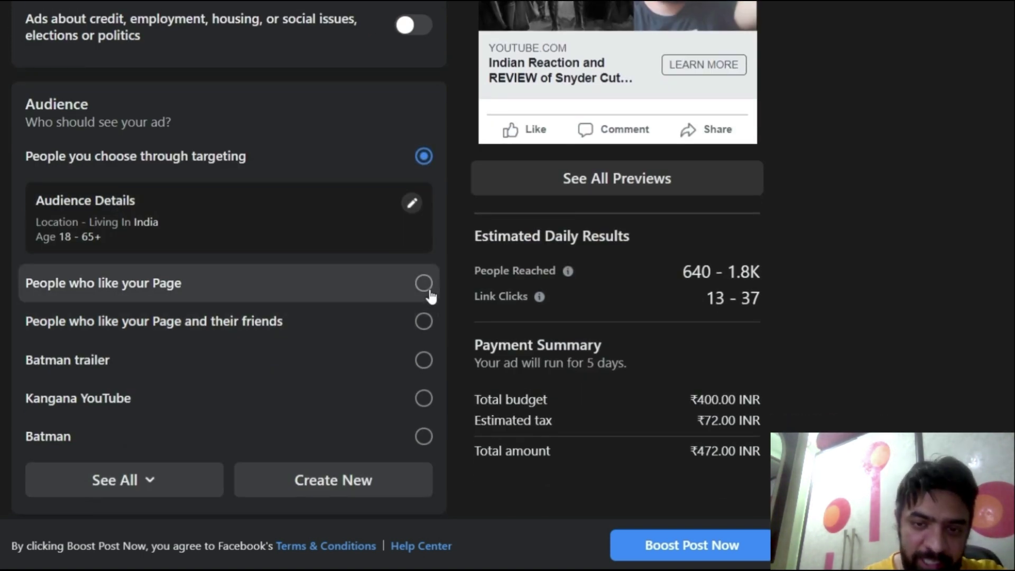
left_click(405, 283)
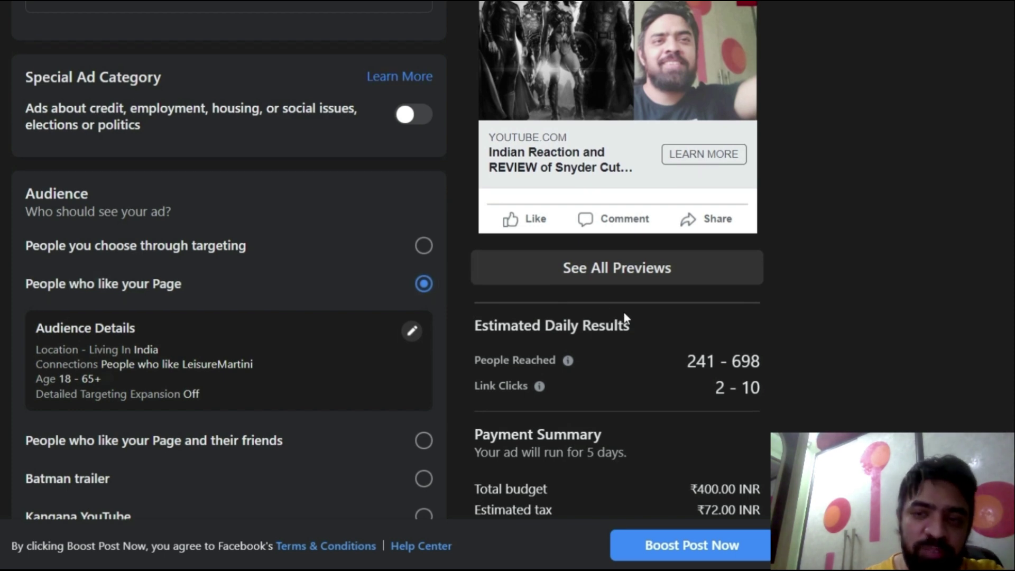
scroll(624, 313, "up", 3)
scroll(232, 403, "down", 3)
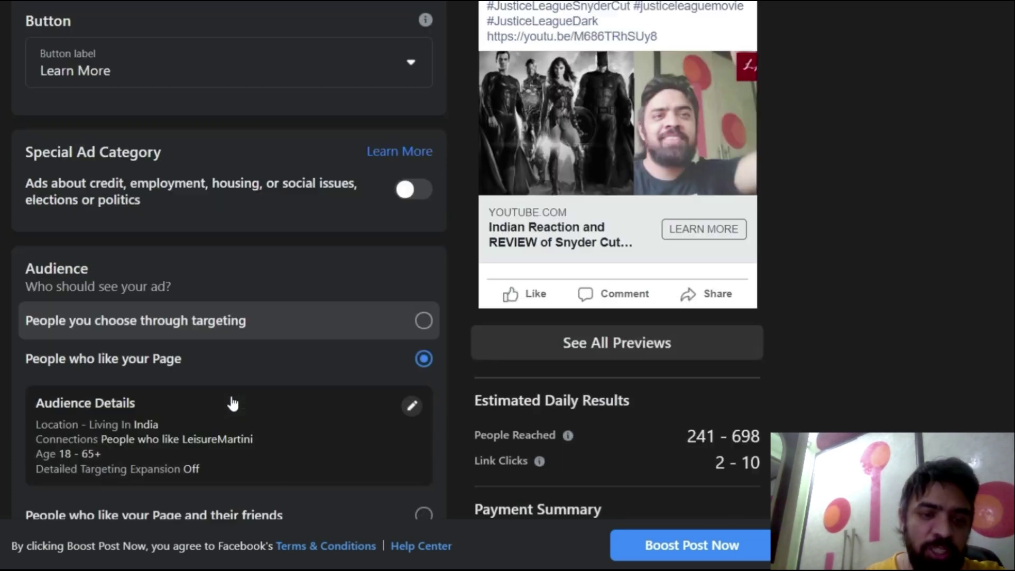
left_click(347, 207)
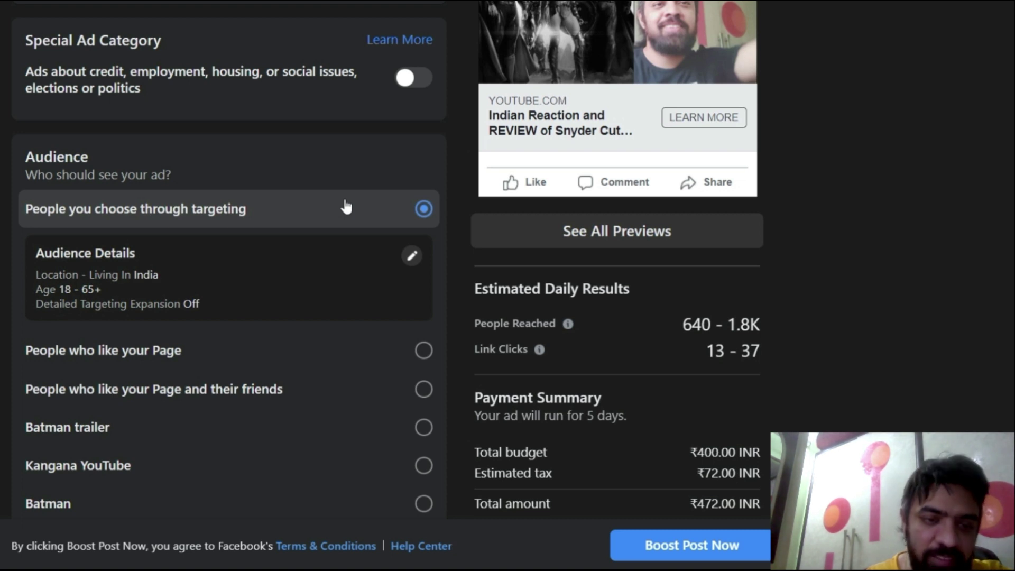
scroll(345, 206, "down", 3)
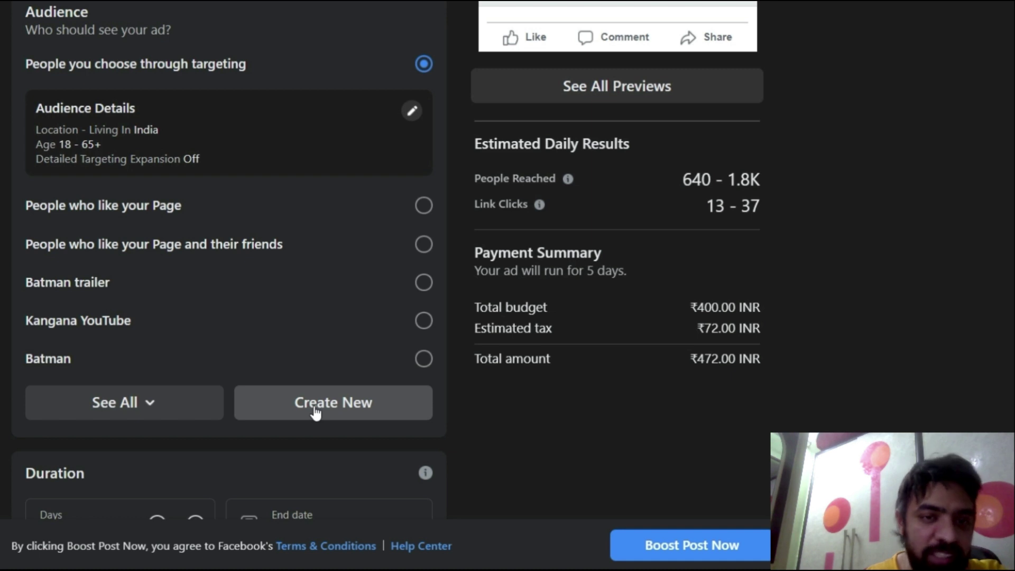
scroll(332, 447, "up", 1)
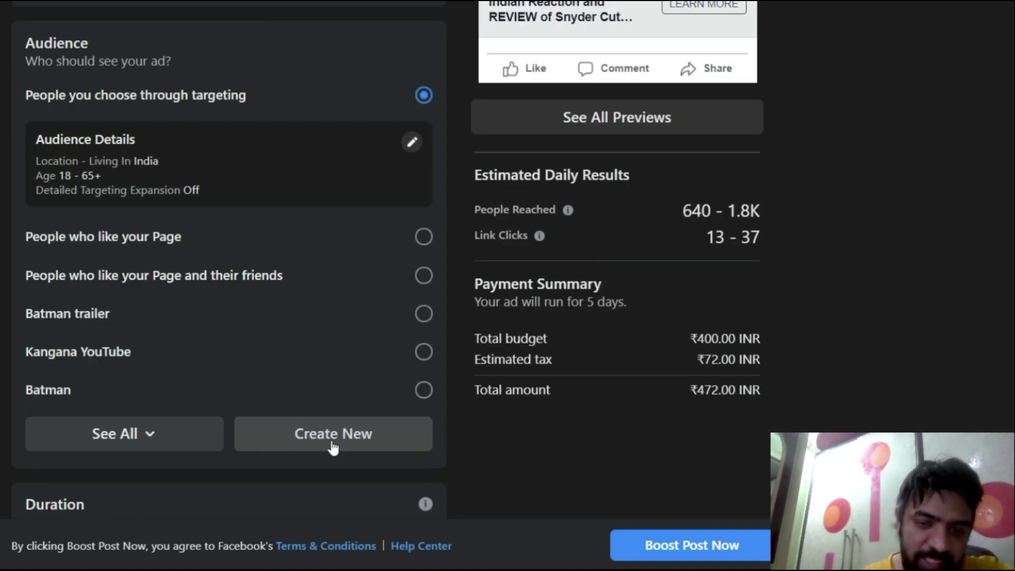
left_click(332, 447)
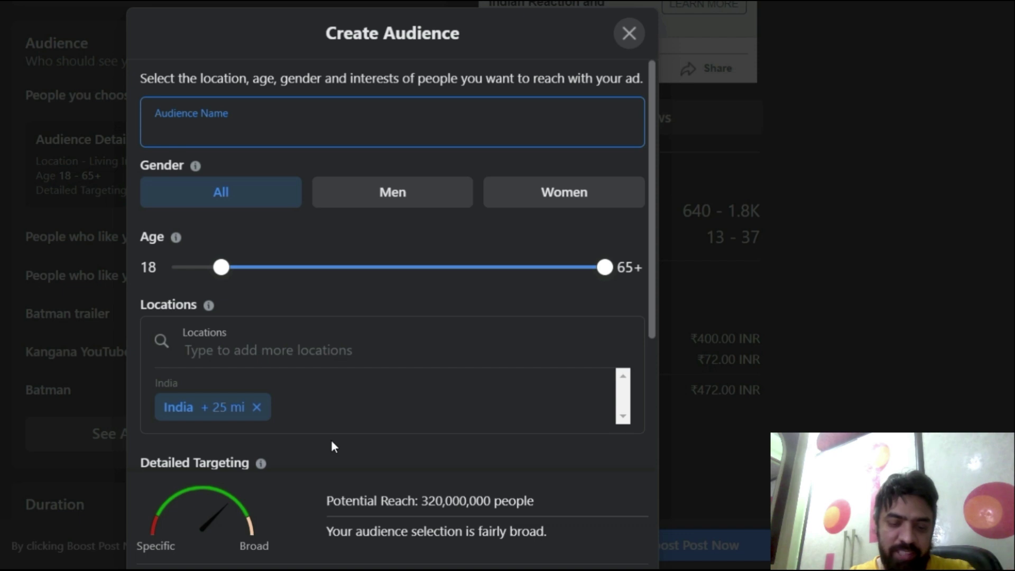
- Name the new audience 'Batman trailer' and keep it targeting all genders
type("Bat")
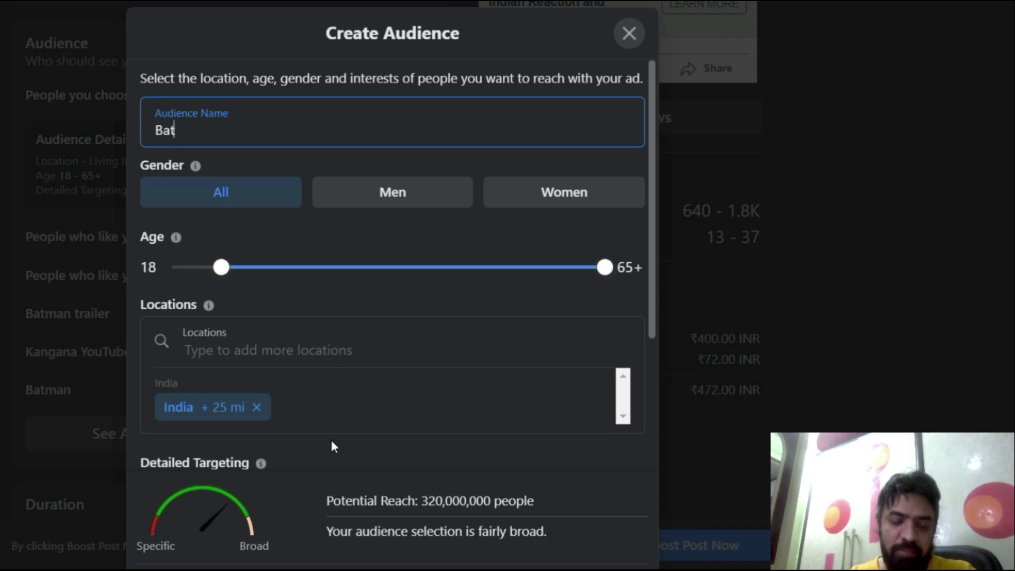
type("man trailer")
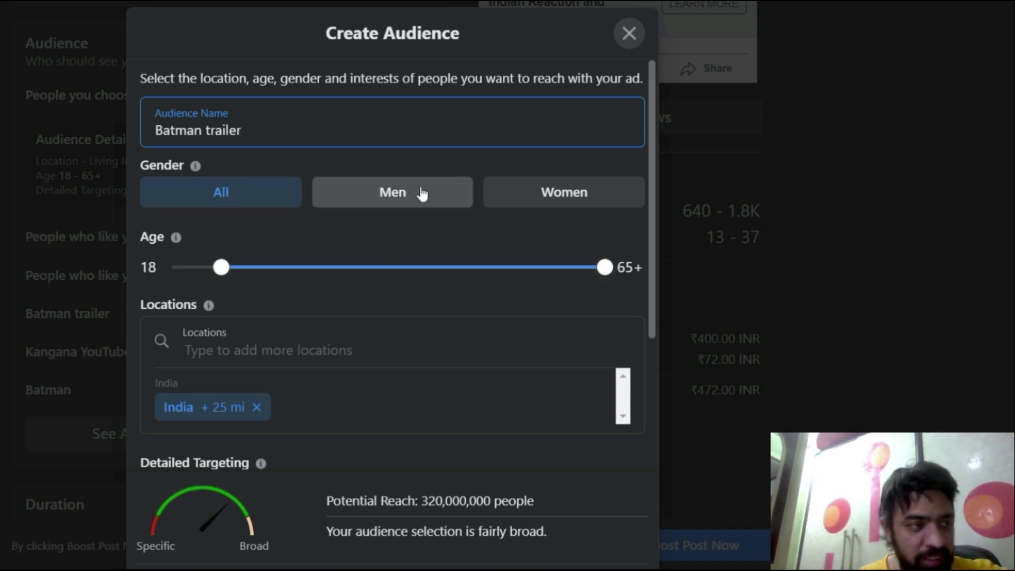
left_click(377, 196)
left_click(545, 195)
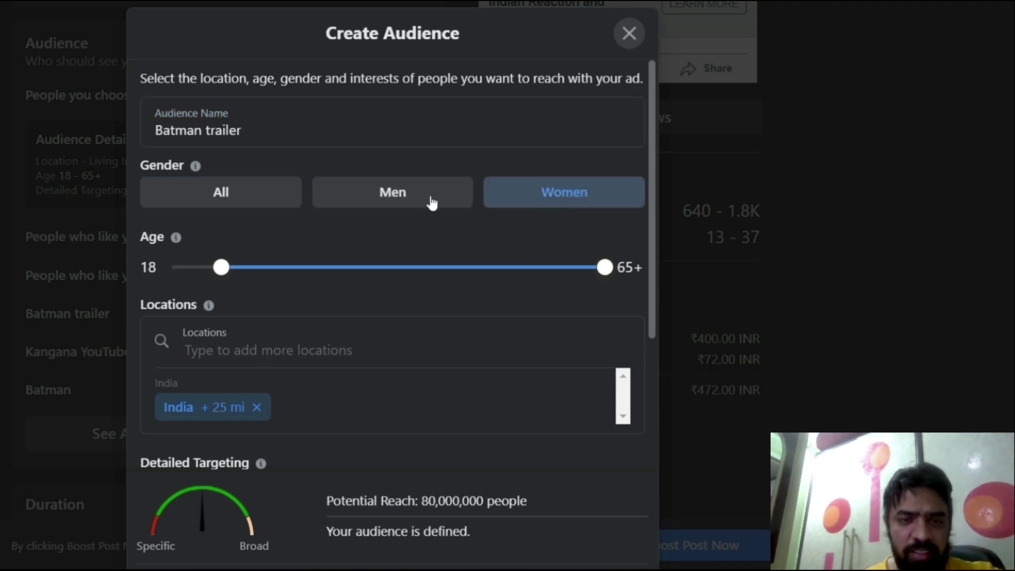
left_click(222, 200)
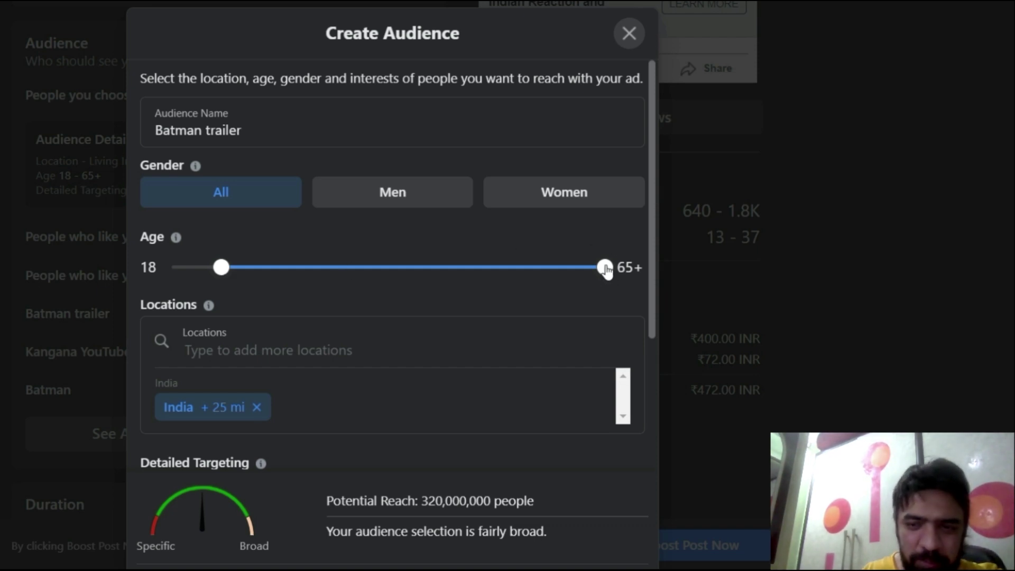
- Narrow the audience age range to 13–38
left_click_drag(606, 269, 576, 271)
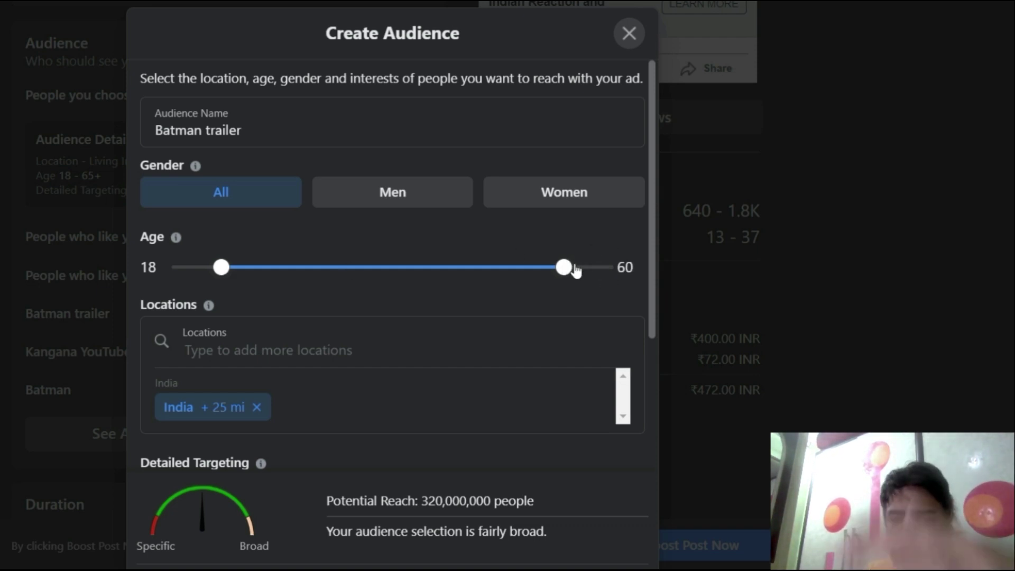
mouse_move(576, 271)
left_mouse_down()
mouse_move(456, 280)
mouse_move(395, 272)
mouse_move(396, 283)
left_mouse_up()
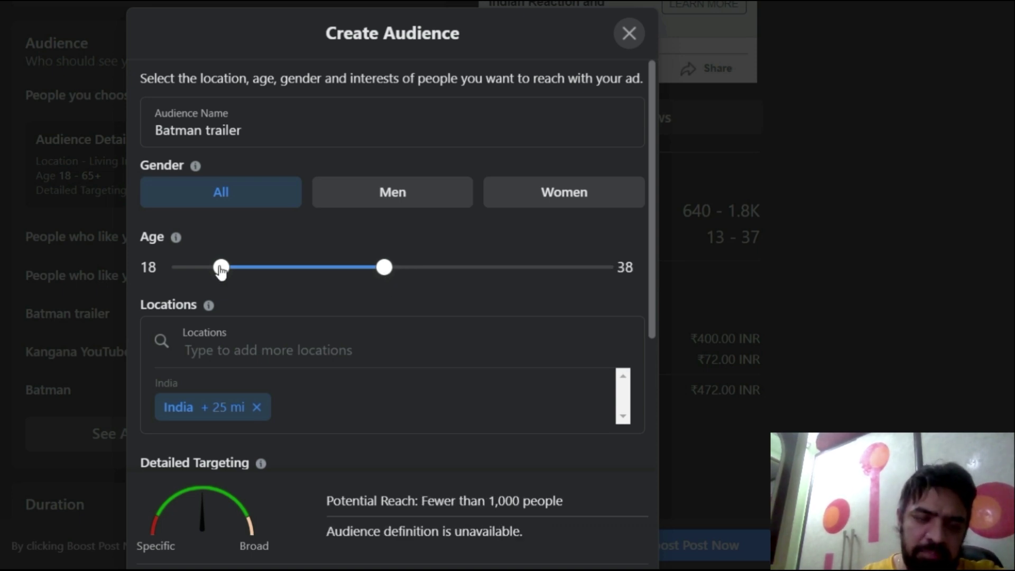
left_click_drag(221, 271, 202, 271)
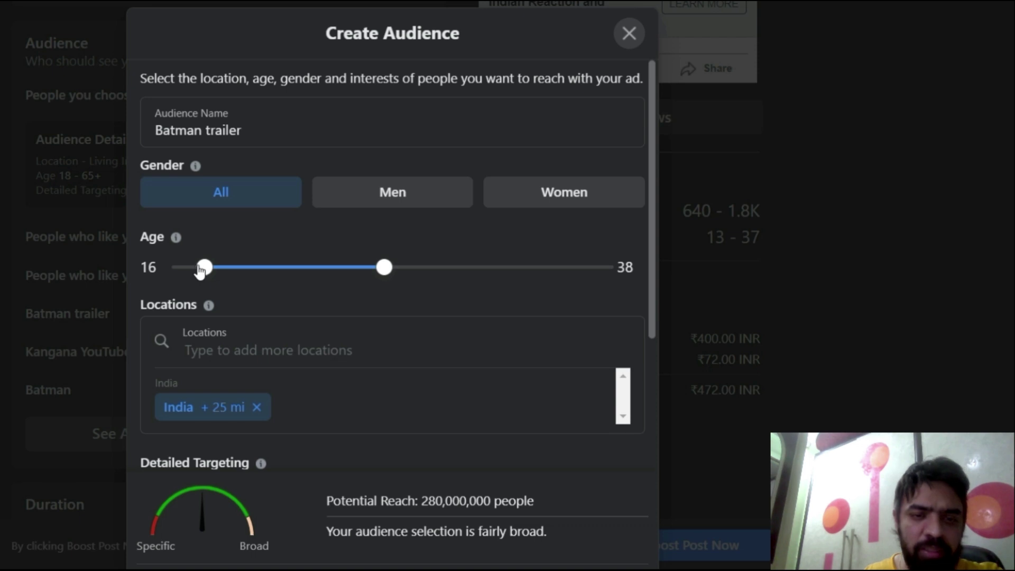
left_click_drag(202, 271, 177, 274)
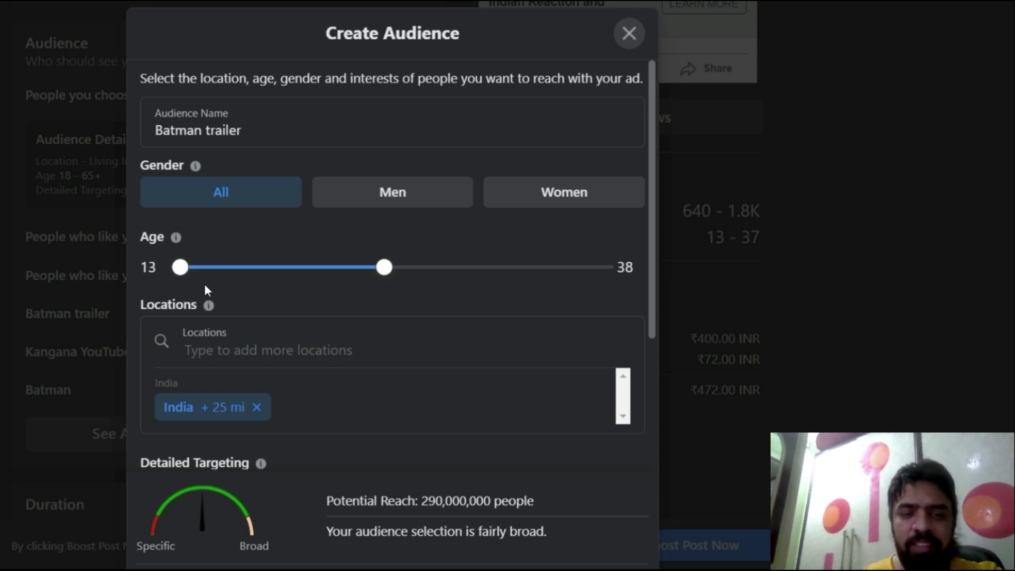
scroll(390, 278, "down", 2)
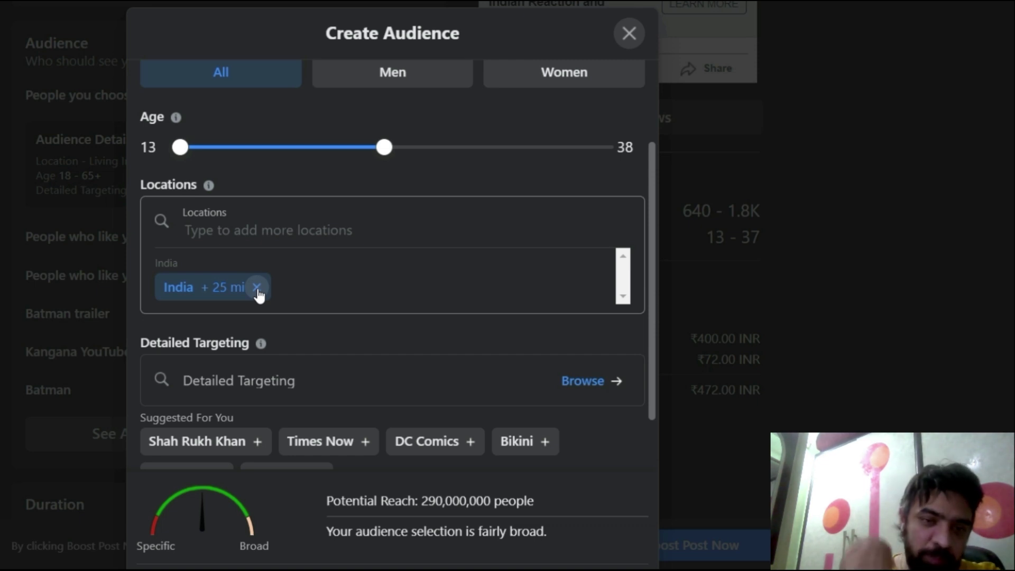
- Add New York as a target location, and add then remove New Delhi
left_click(258, 291)
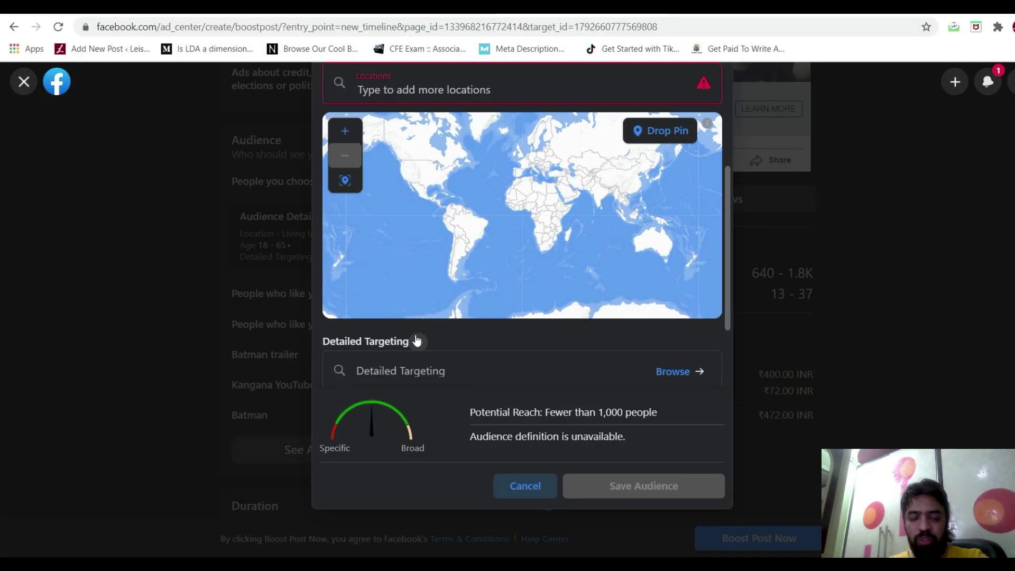
type("New york")
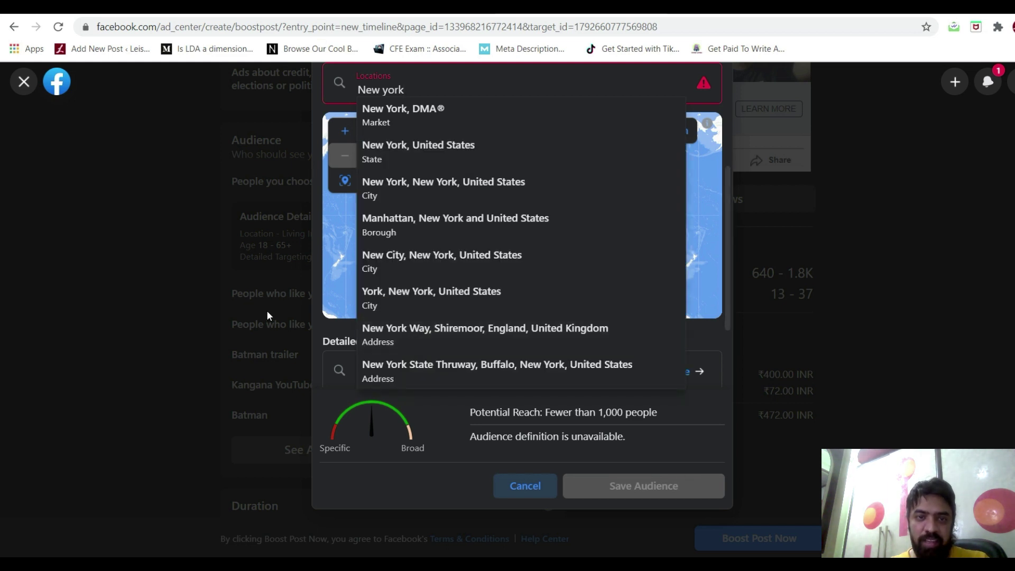
left_click(448, 159)
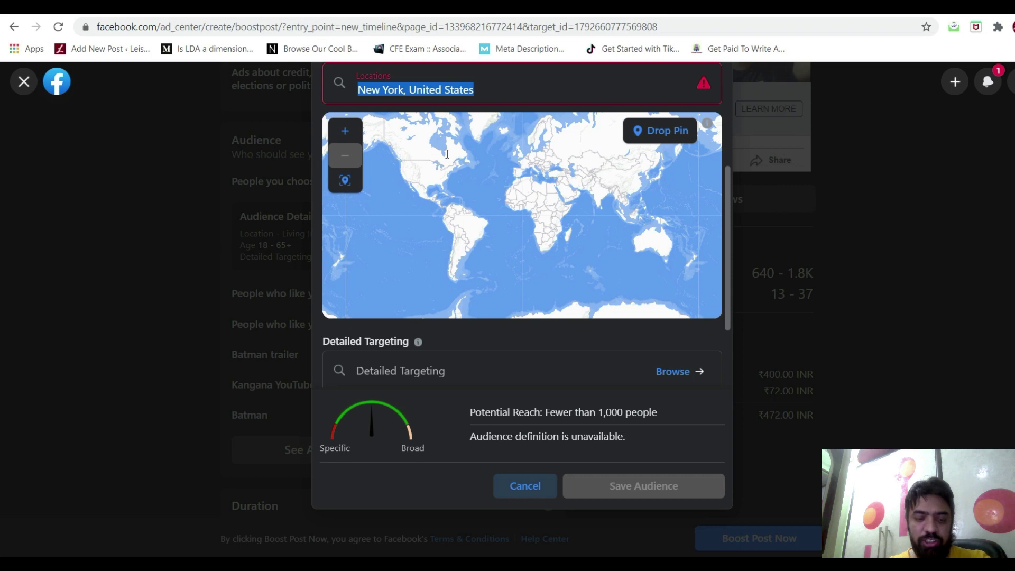
type("New Delhi")
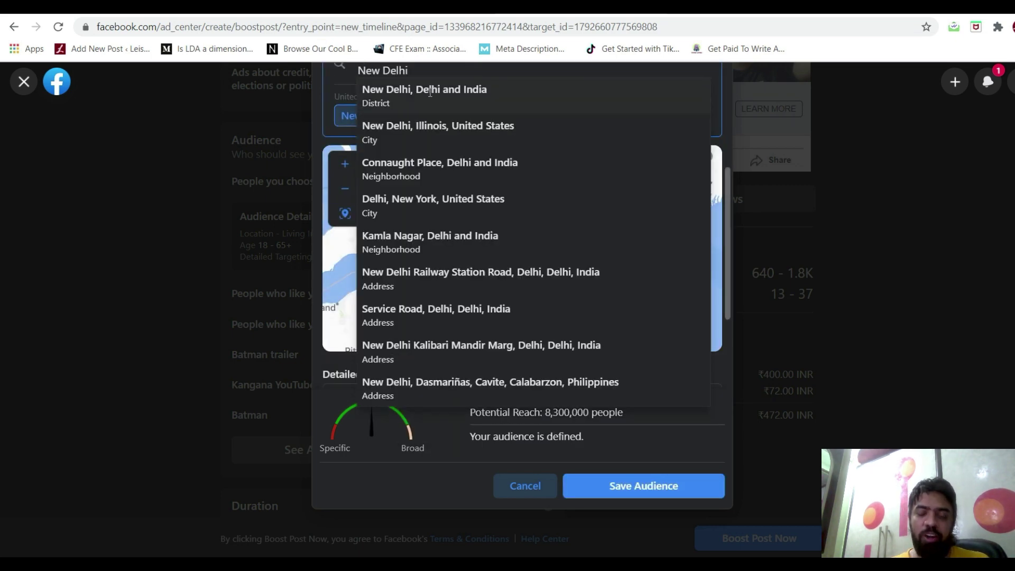
left_click(430, 92)
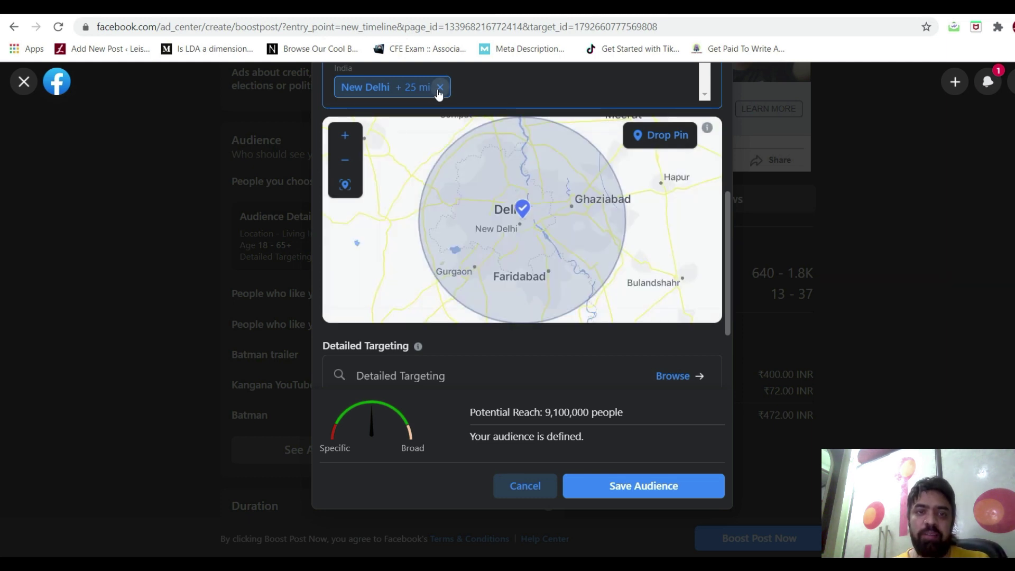
left_click(438, 87)
- Add Milan, Italy, then remove the Milan and New York locations
scroll(438, 91, "up", 4)
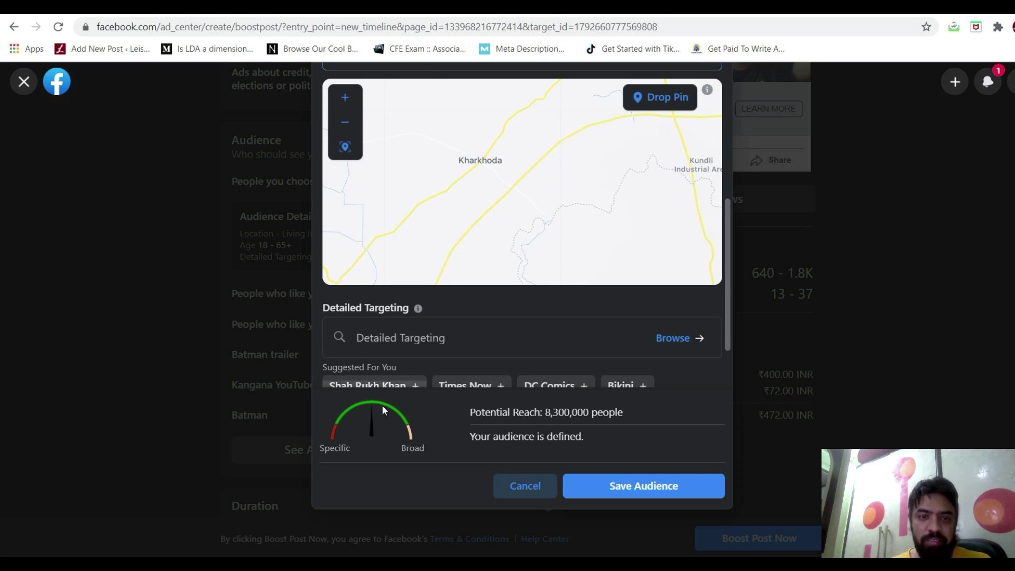
scroll(387, 333, "up", 6)
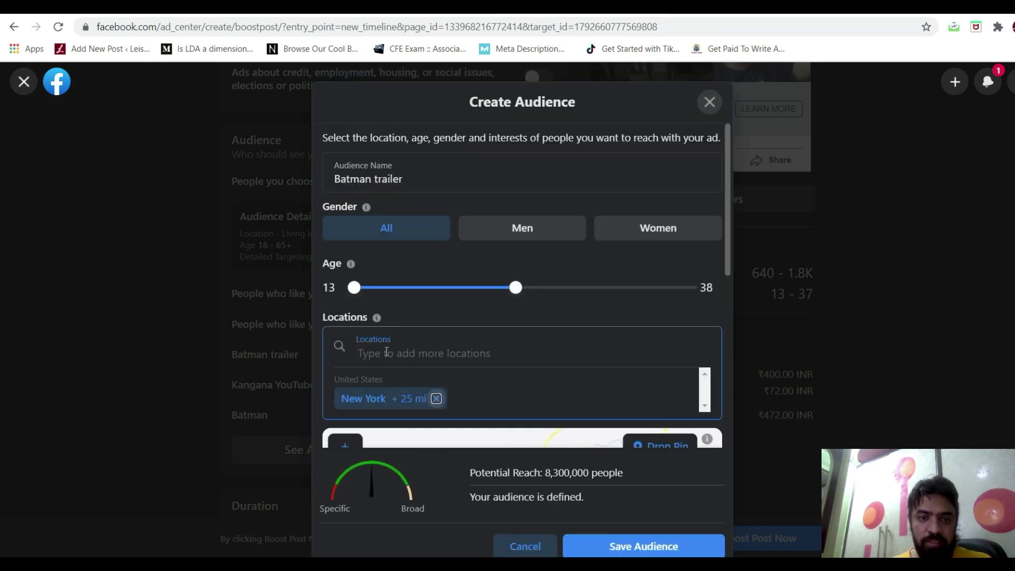
scroll(385, 364, "down", 5)
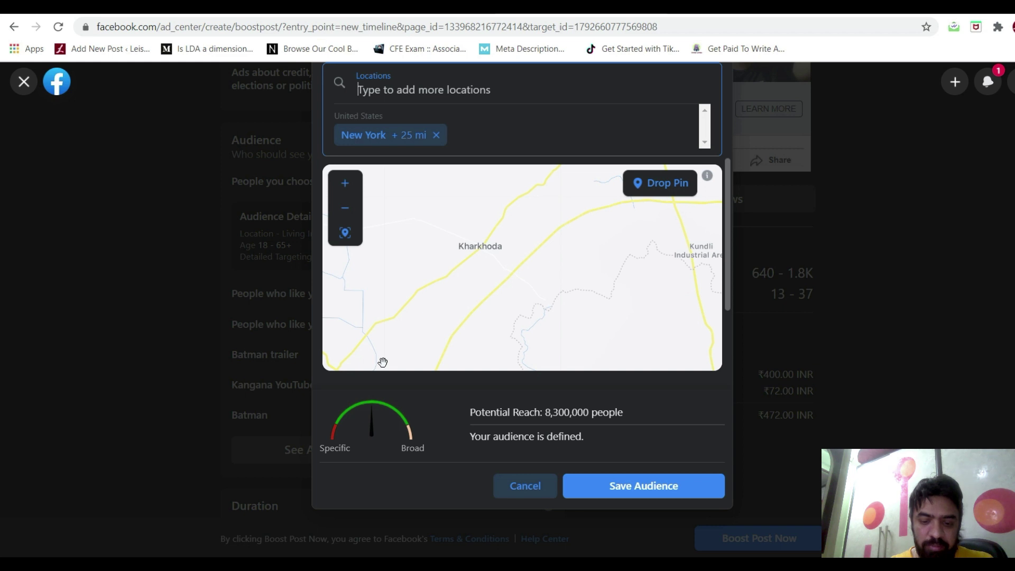
type("Milan")
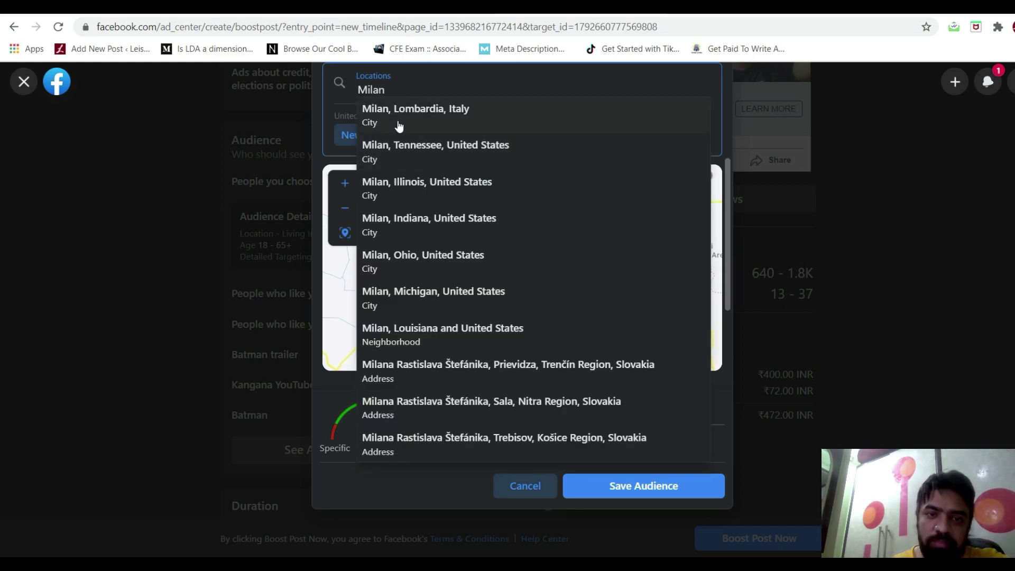
left_click(400, 125)
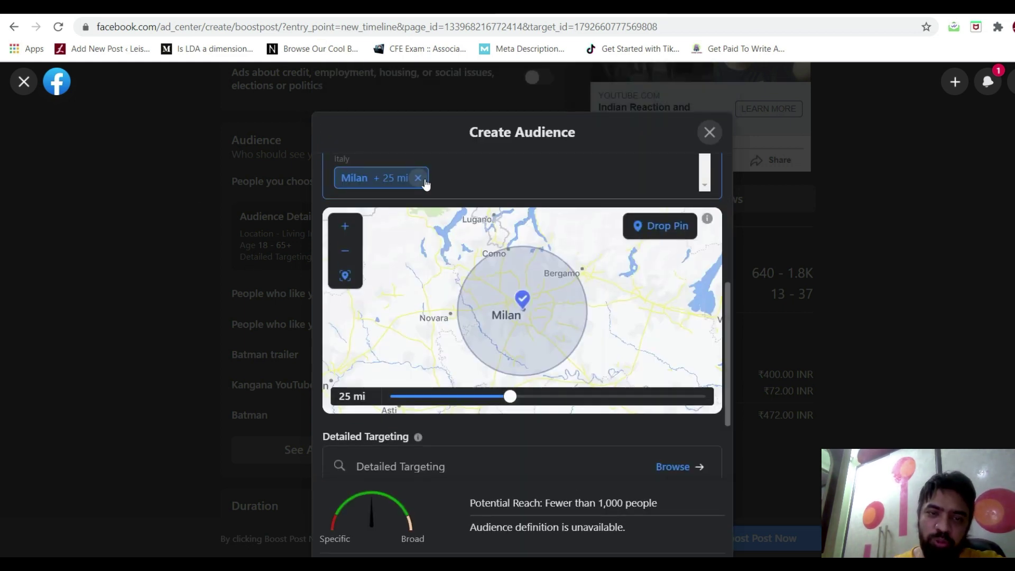
left_click(419, 178)
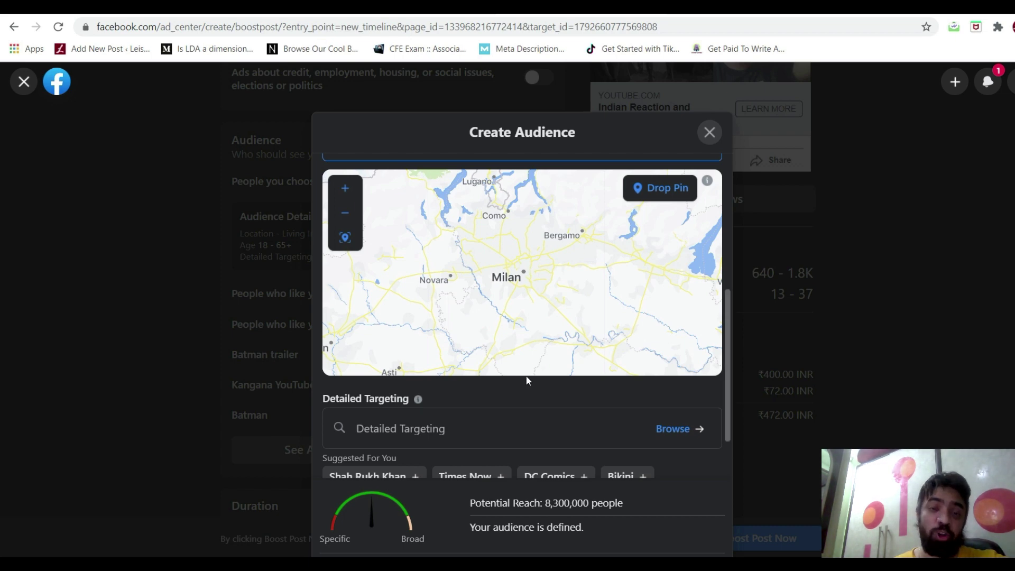
scroll(526, 379, "up", 3)
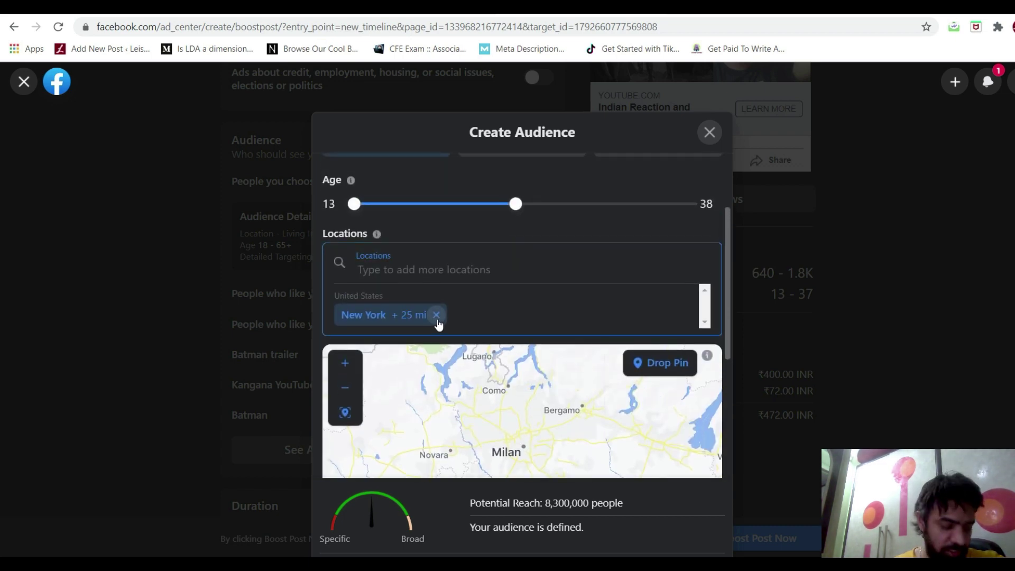
left_click(437, 318)
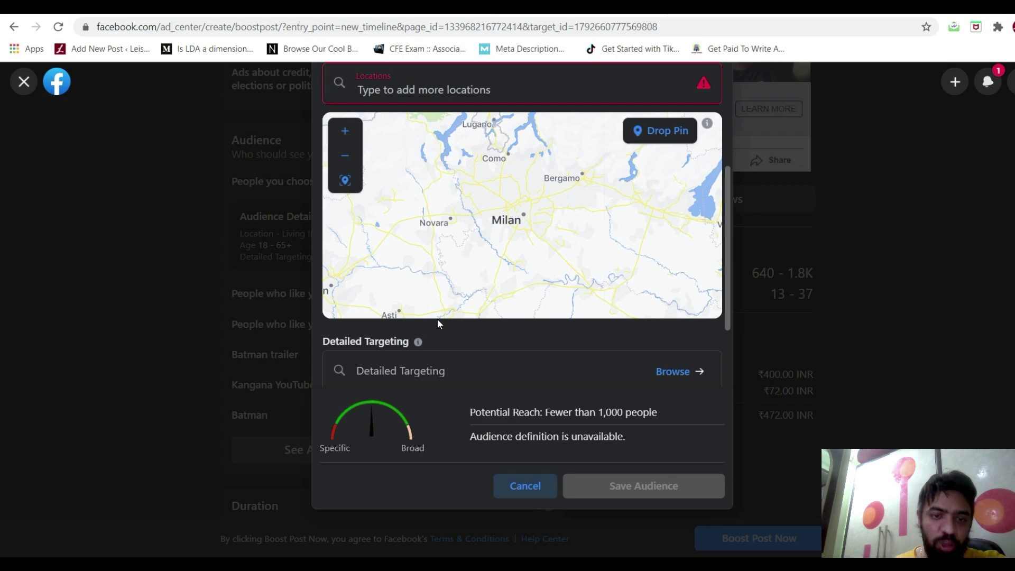
scroll(324, 389, "up", 3)
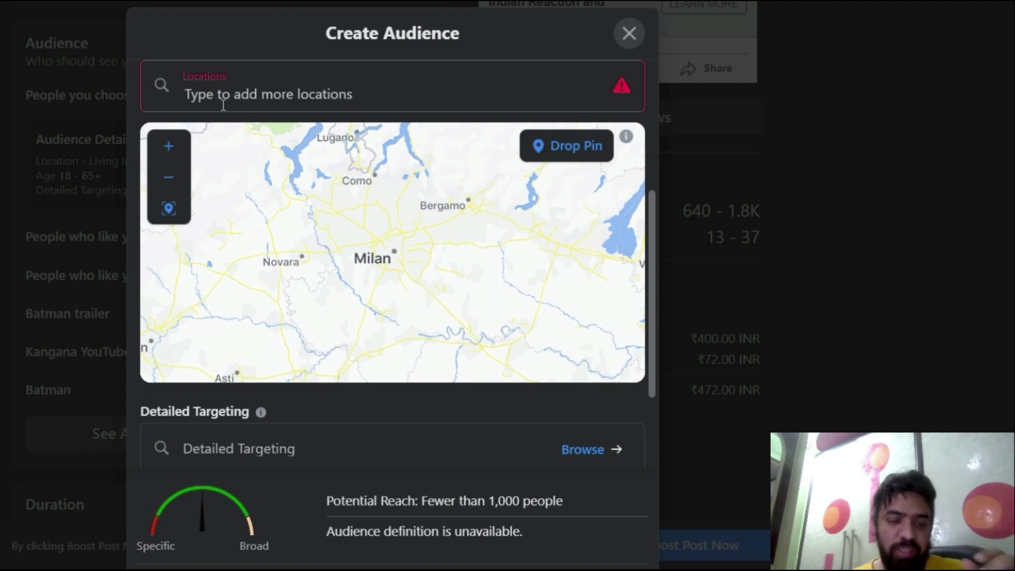
- Set the audience location to Worldwide, reaching about 1.2 billion people
type("worl")
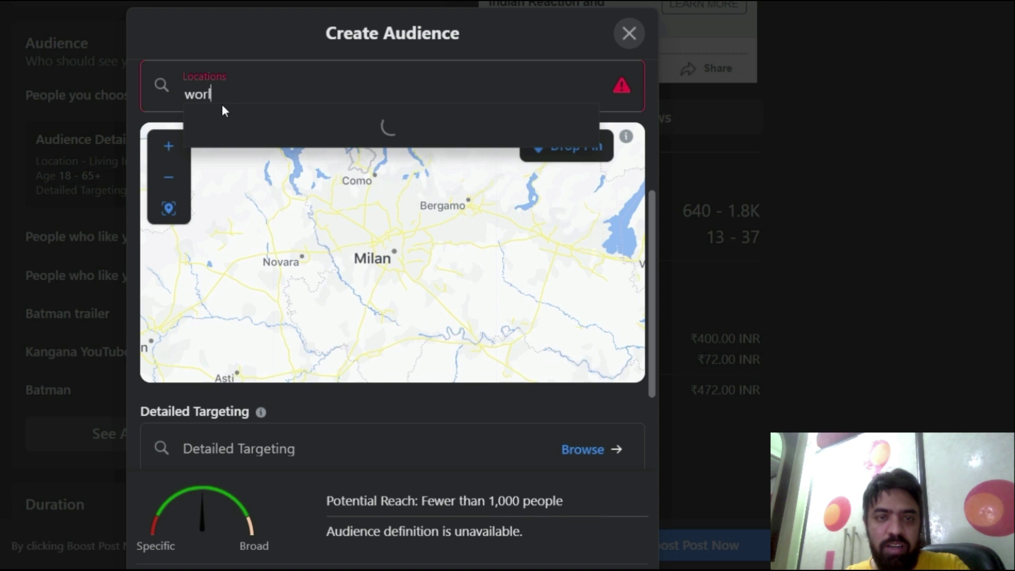
type("dwide")
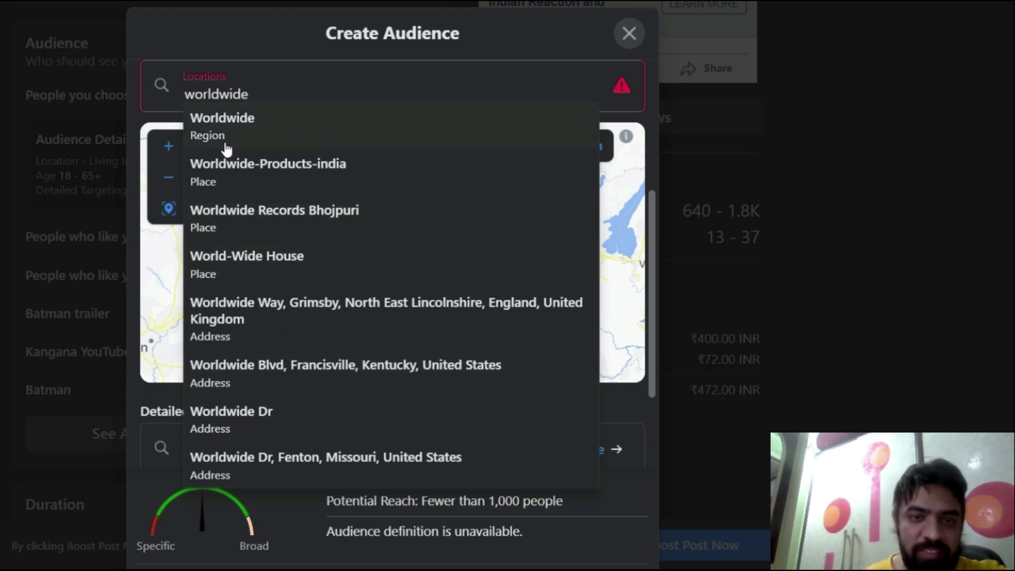
scroll(265, 145, "down", 3)
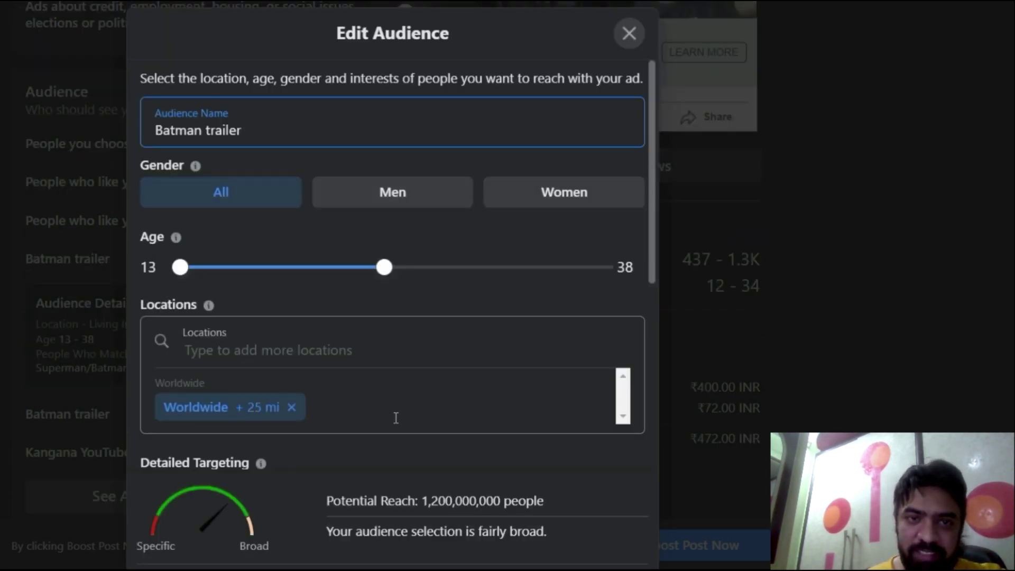
- Remove the Batman Beyond, Batman Forever, Superman/Batman, Ben Affleck and Movies interests
scroll(396, 418, "down", 1)
scroll(396, 418, "down", 1)
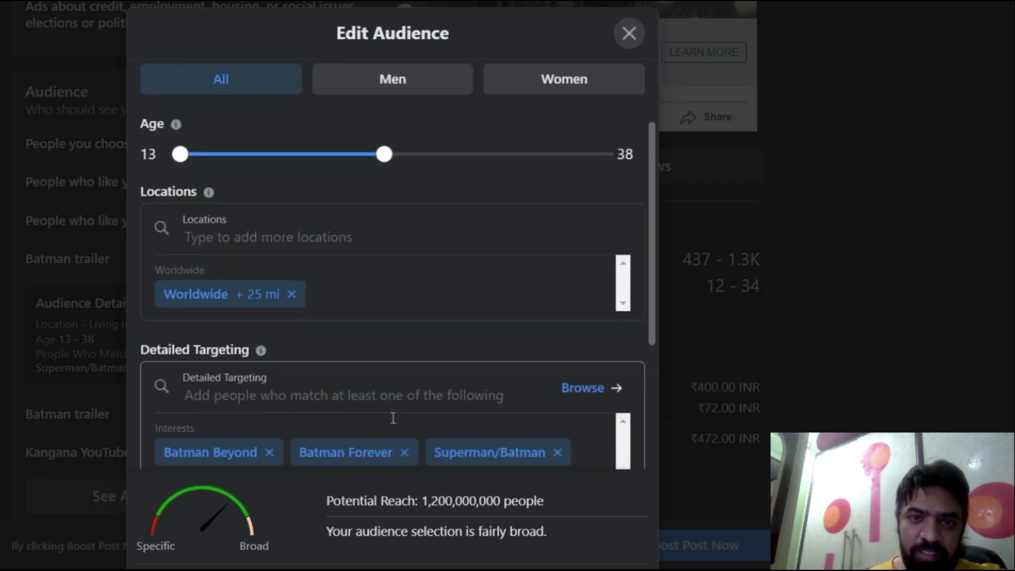
left_click(271, 454)
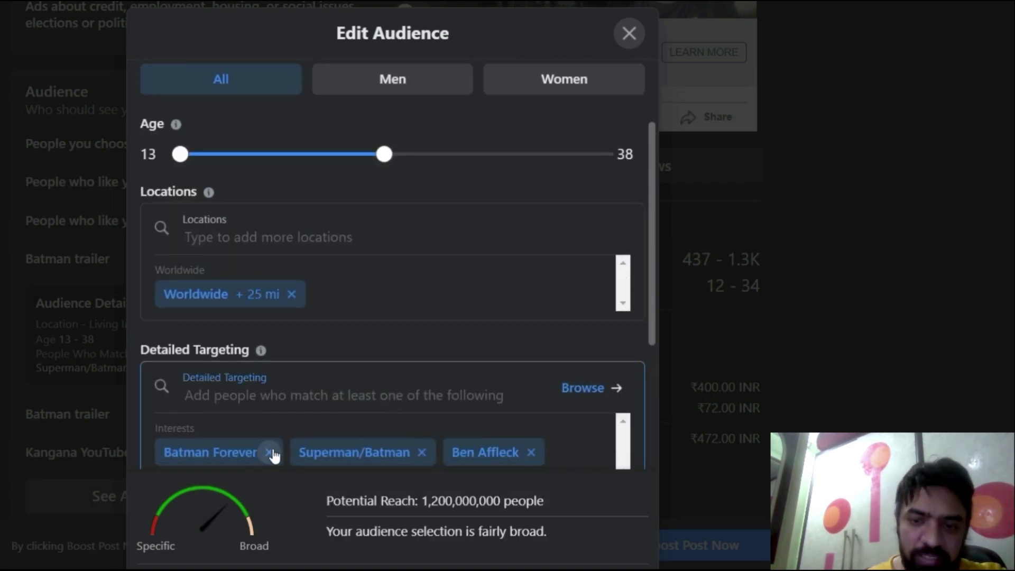
left_click(271, 452)
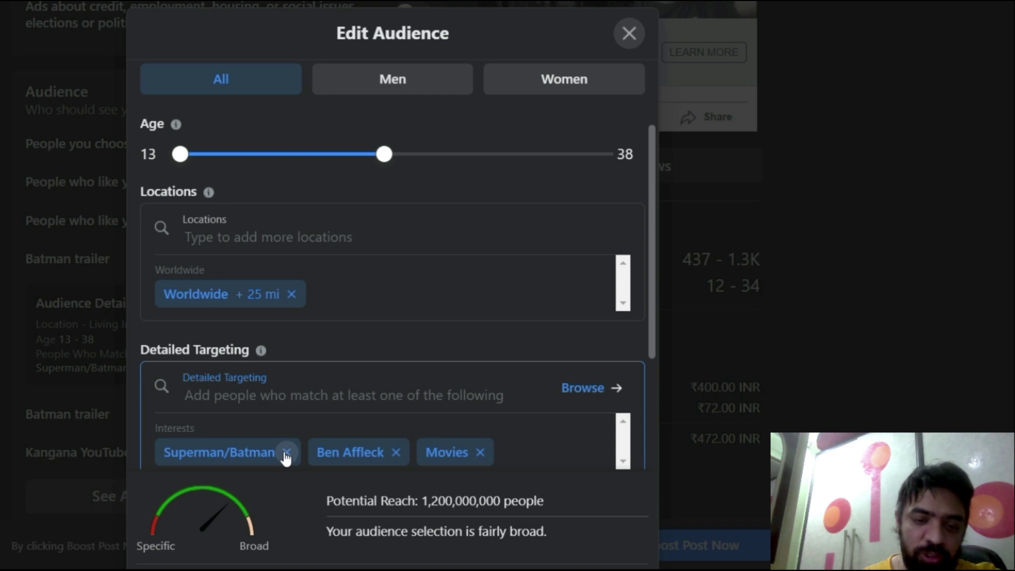
left_click(287, 453)
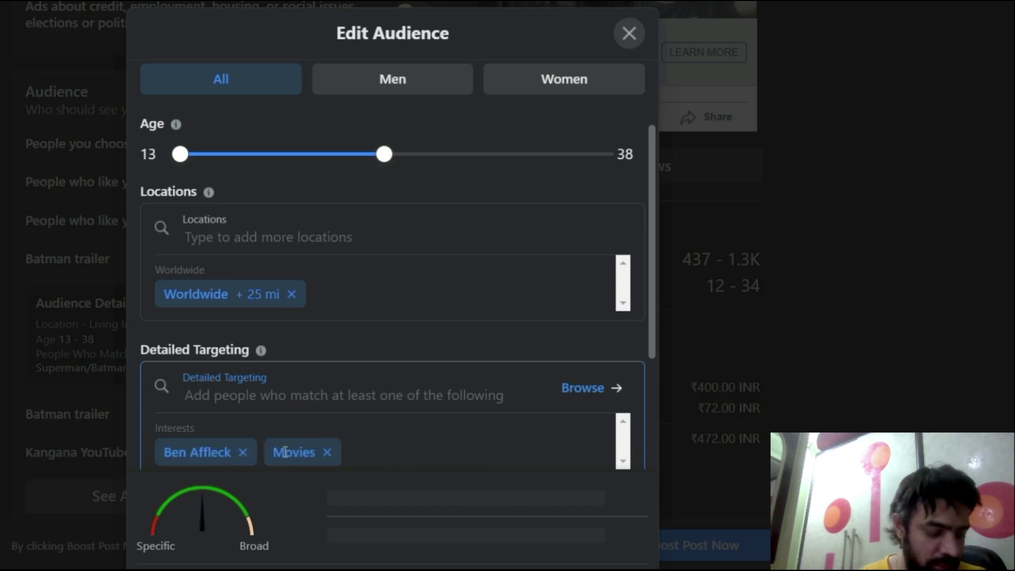
left_click(243, 452)
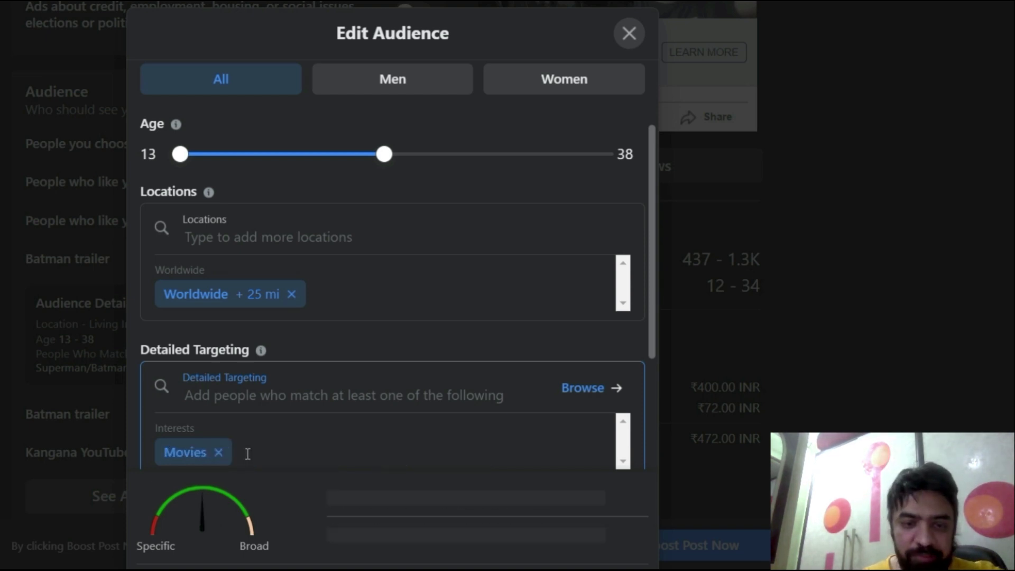
left_click(219, 453)
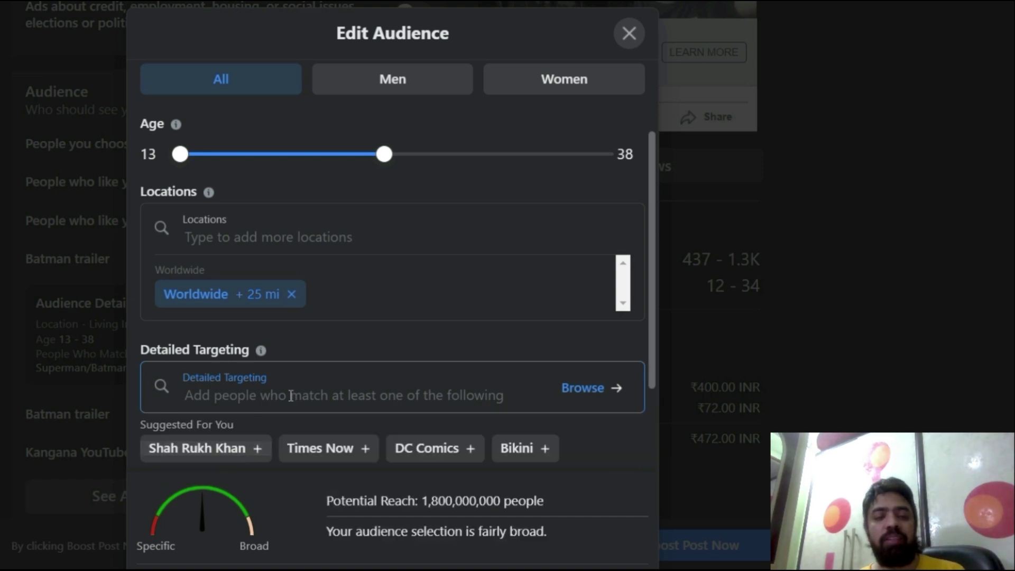
- Put the cursor in the empty Detailed Targeting field, ready to search interests
left_click(291, 396)
scroll(291, 395, "down", 2)
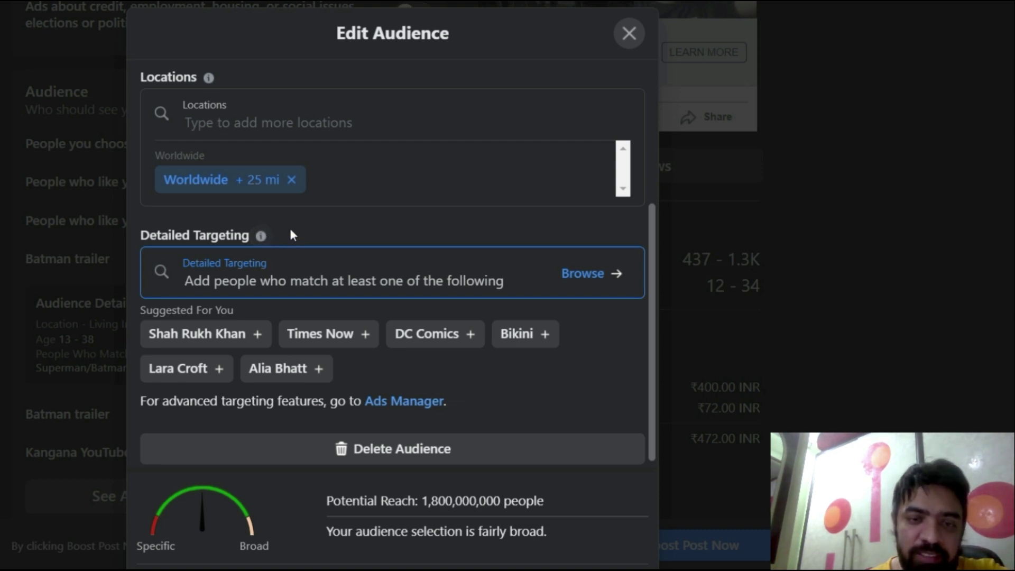
left_click(264, 236)
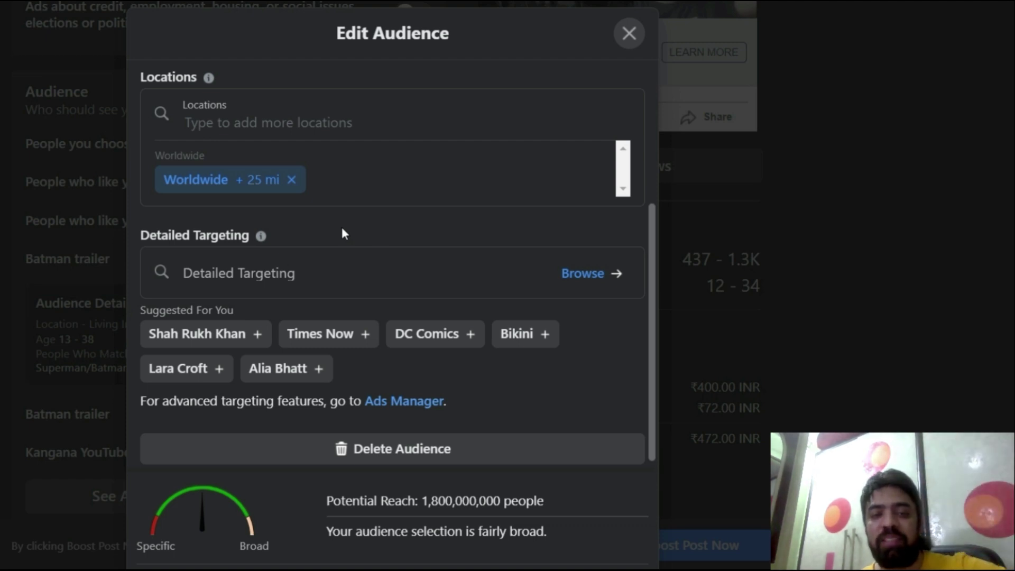
scroll(477, 233, "up", 4)
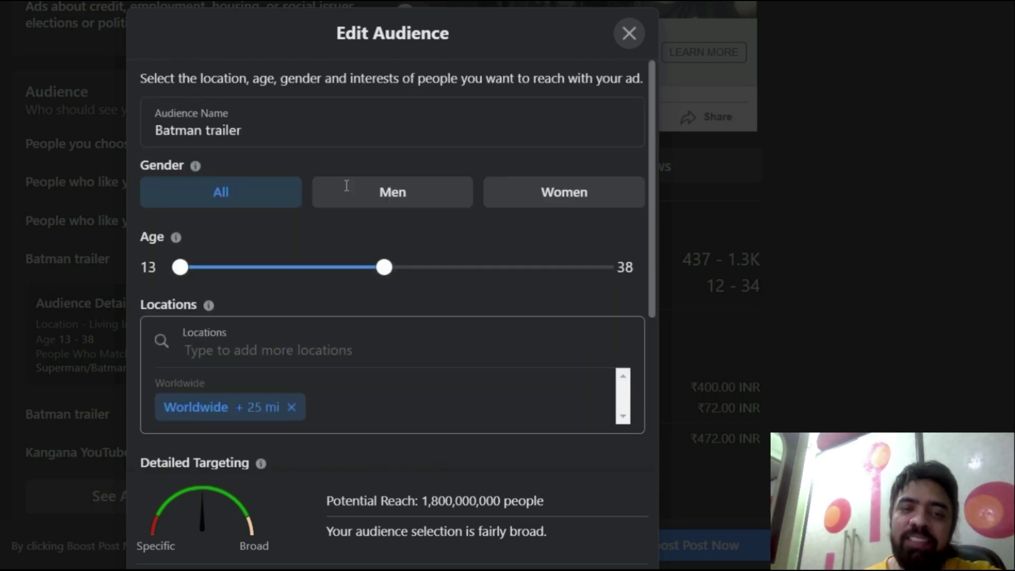
scroll(346, 186, "down", 3)
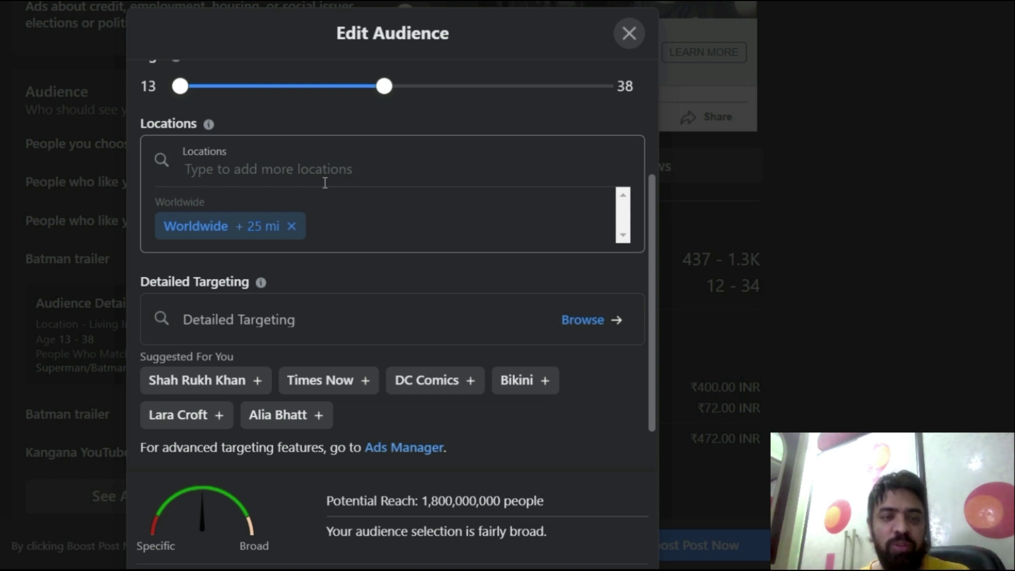
scroll(325, 182, "up", 1)
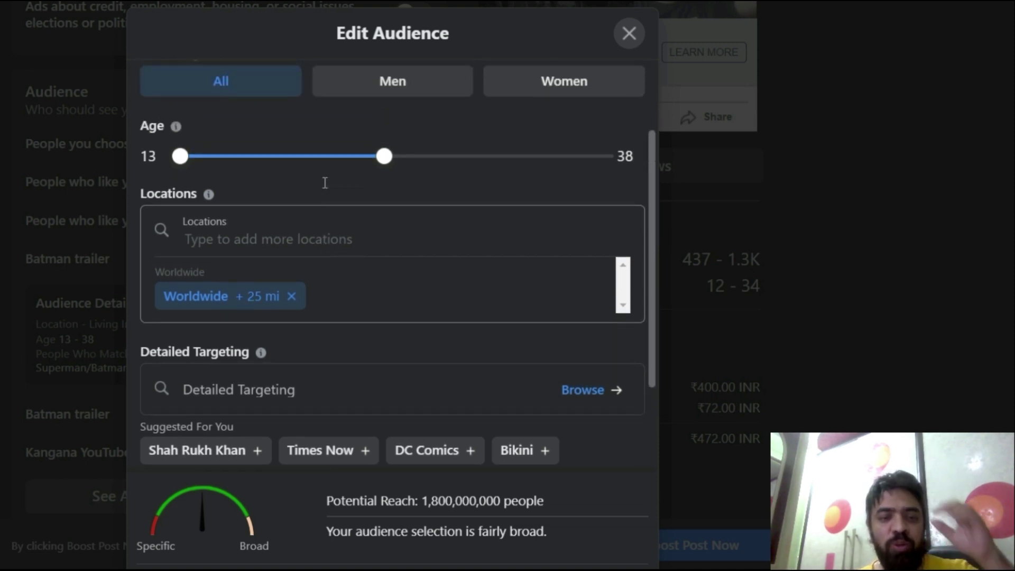
scroll(325, 183, "down", 2)
left_click(254, 261)
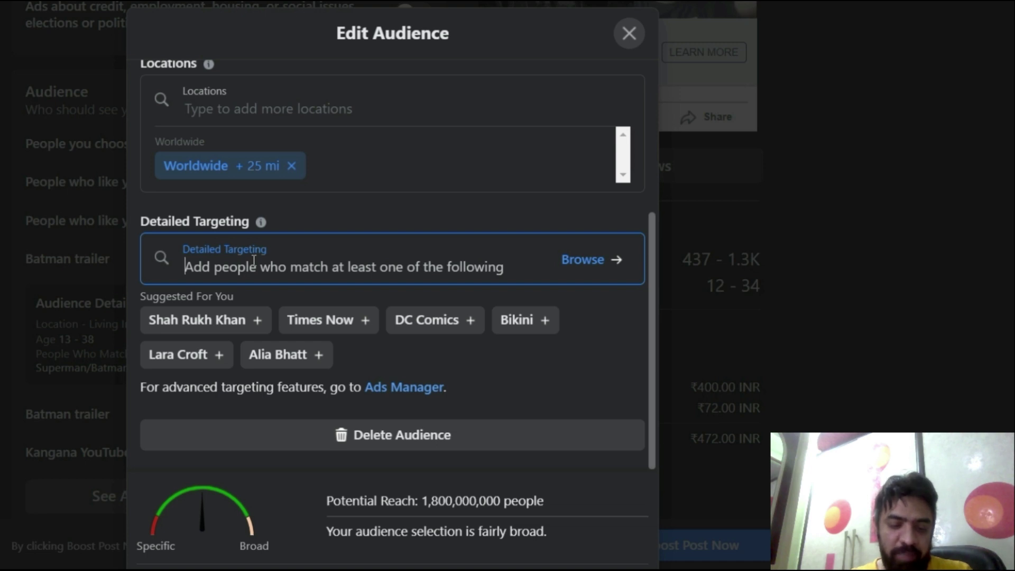
- Add Batman, Batman in film and Batman: Arkham City as interests
type("batman")
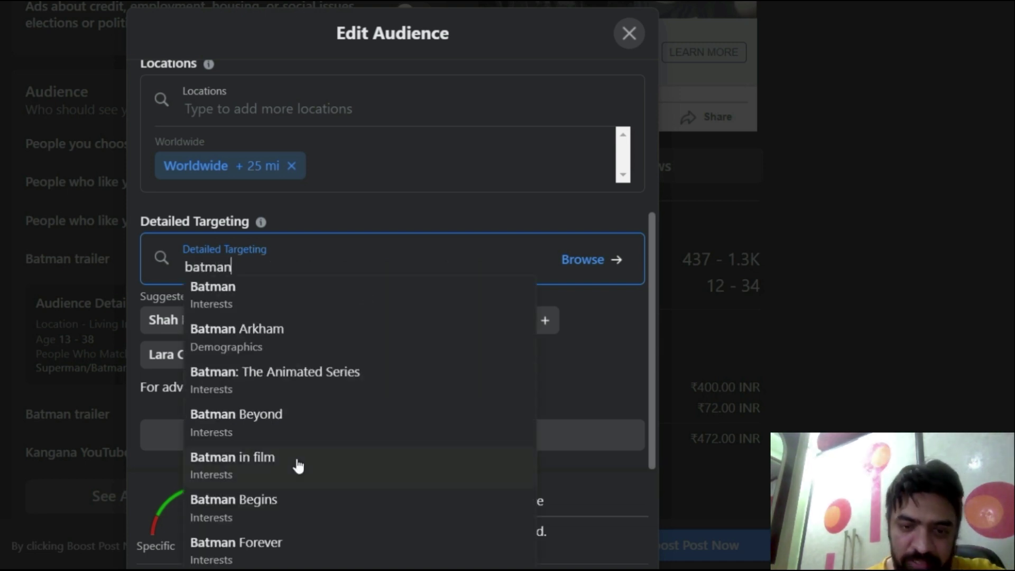
scroll(295, 465, "down", 2)
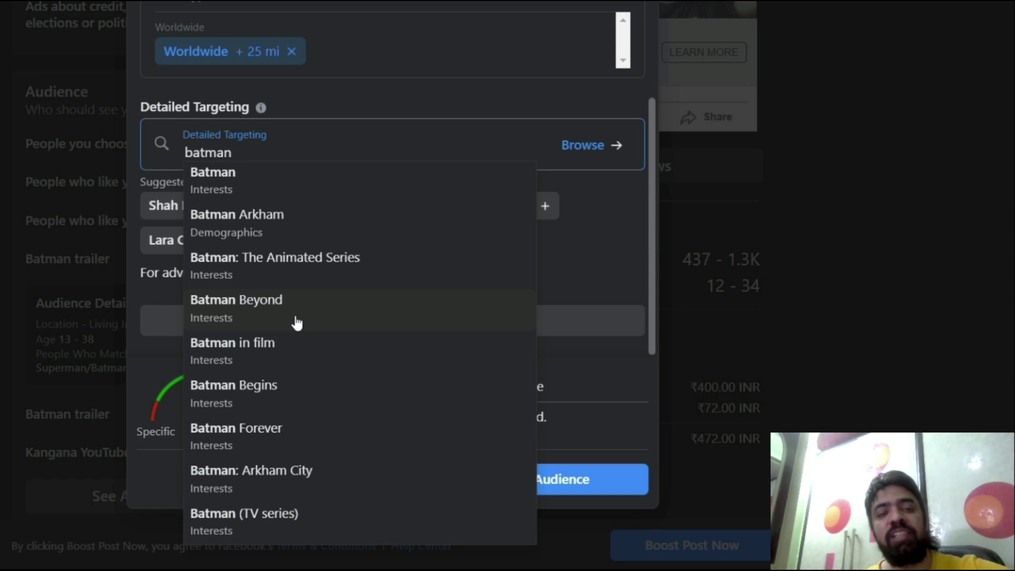
scroll(297, 323, "up", 1)
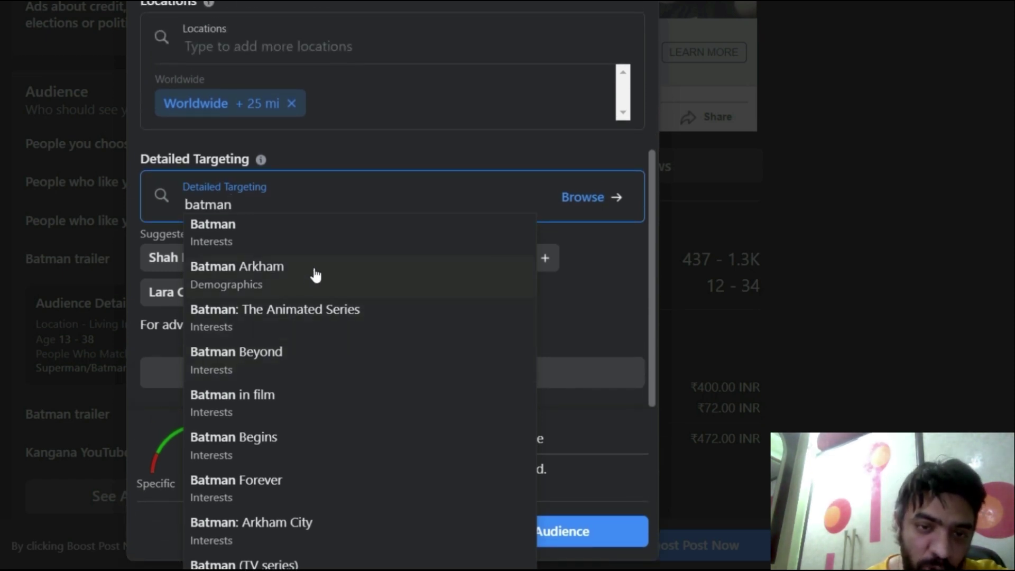
left_click(285, 237)
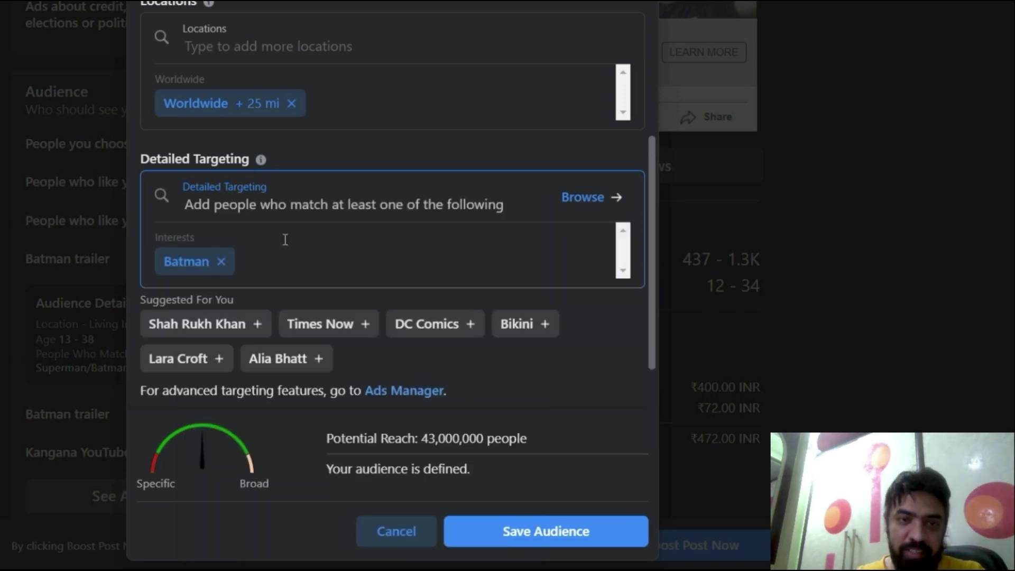
type("batman")
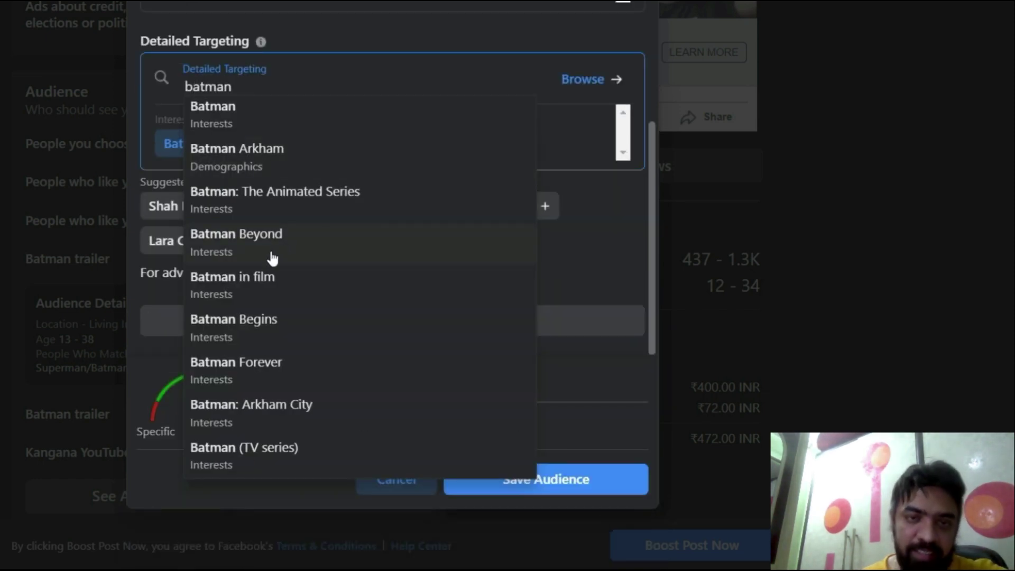
left_click(263, 284)
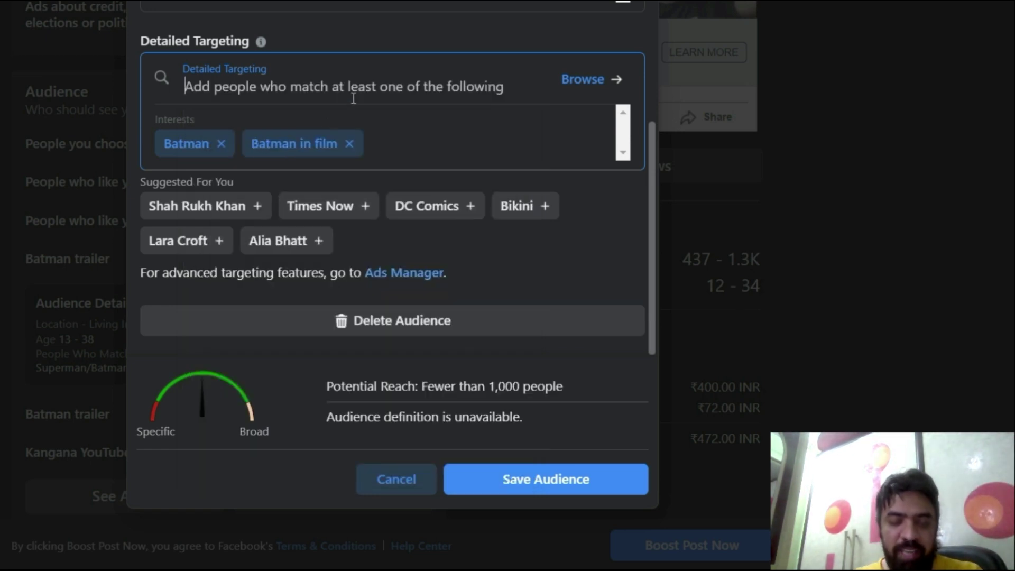
type("batman")
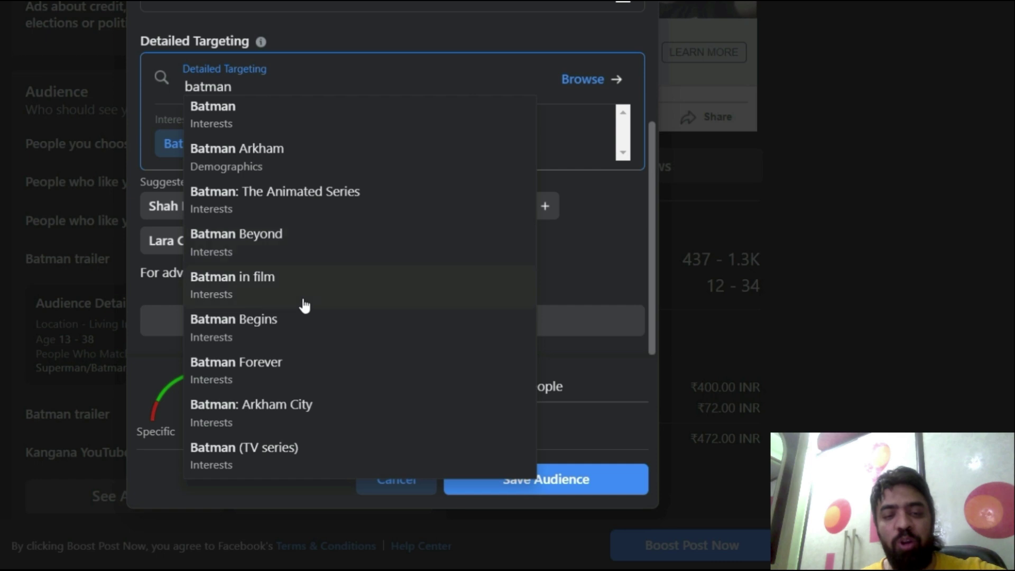
left_click(262, 418)
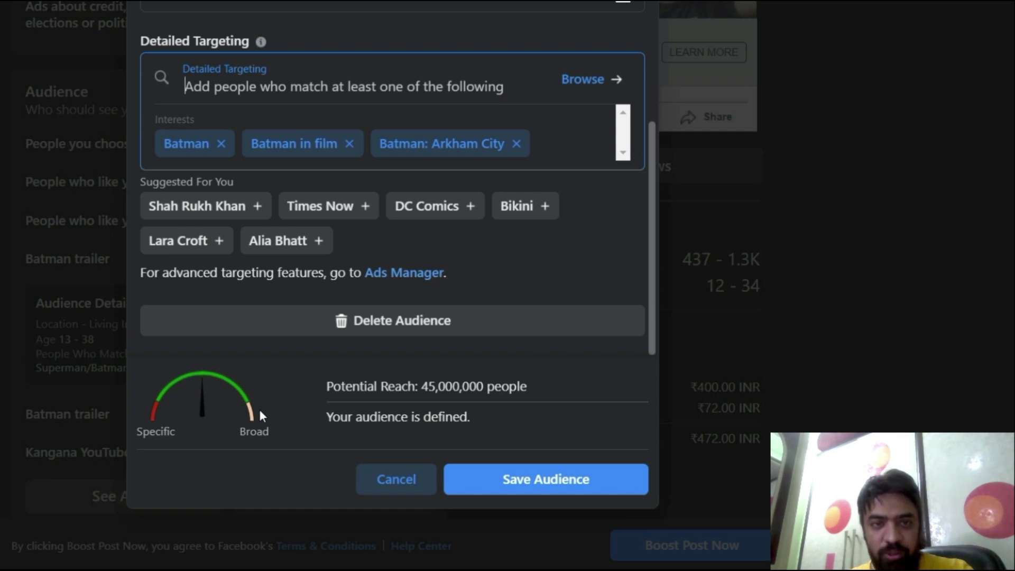
- Add Superman (TV series) and Ben Affleck as interests
type("superman")
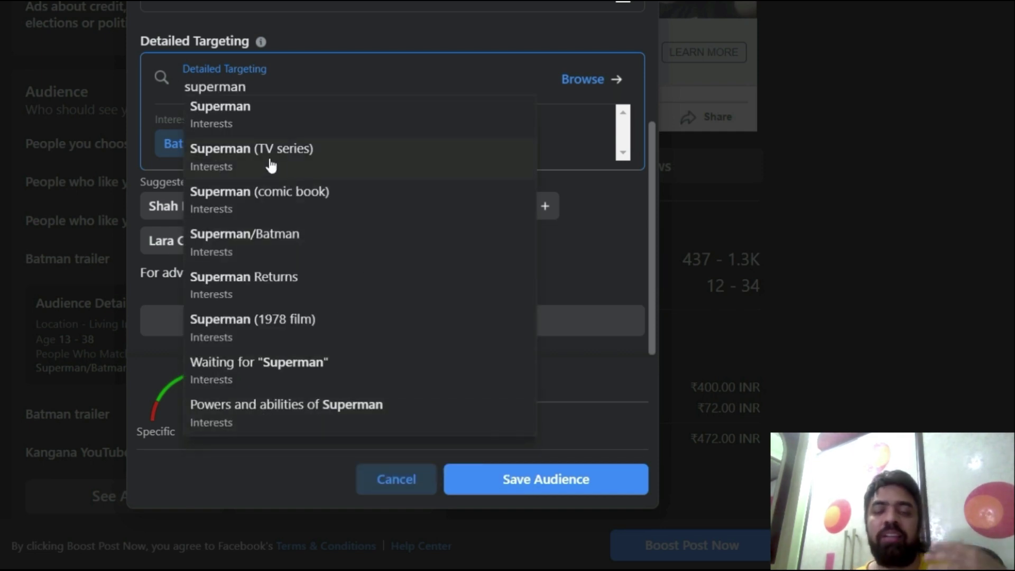
left_click(271, 159)
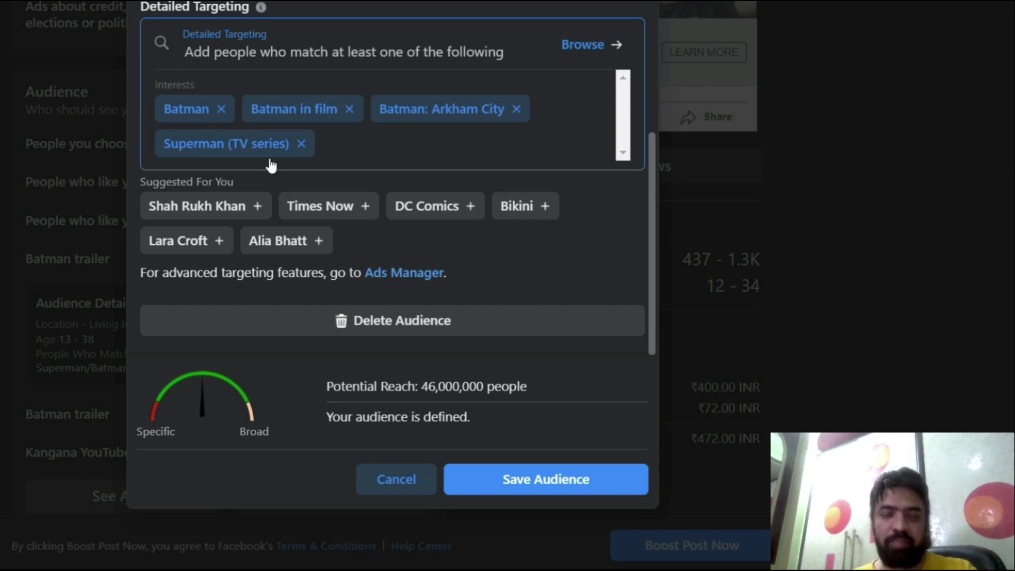
type("ben afflec")
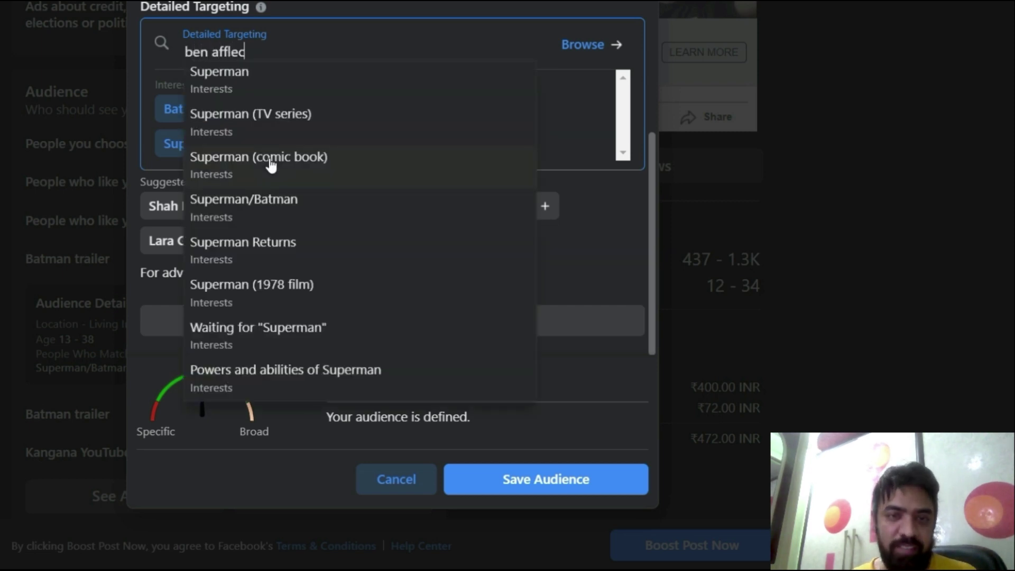
type("k")
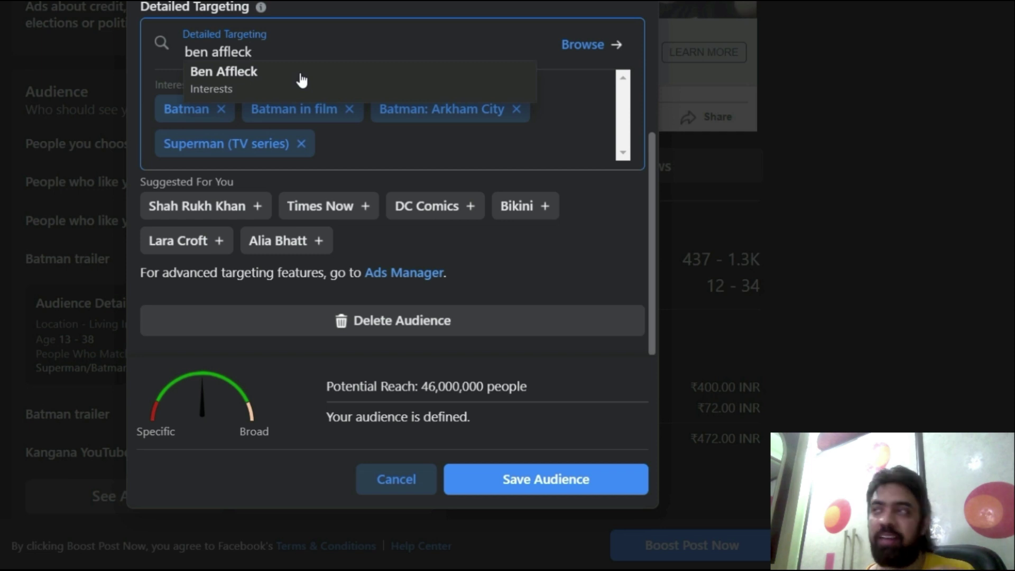
left_click(302, 80)
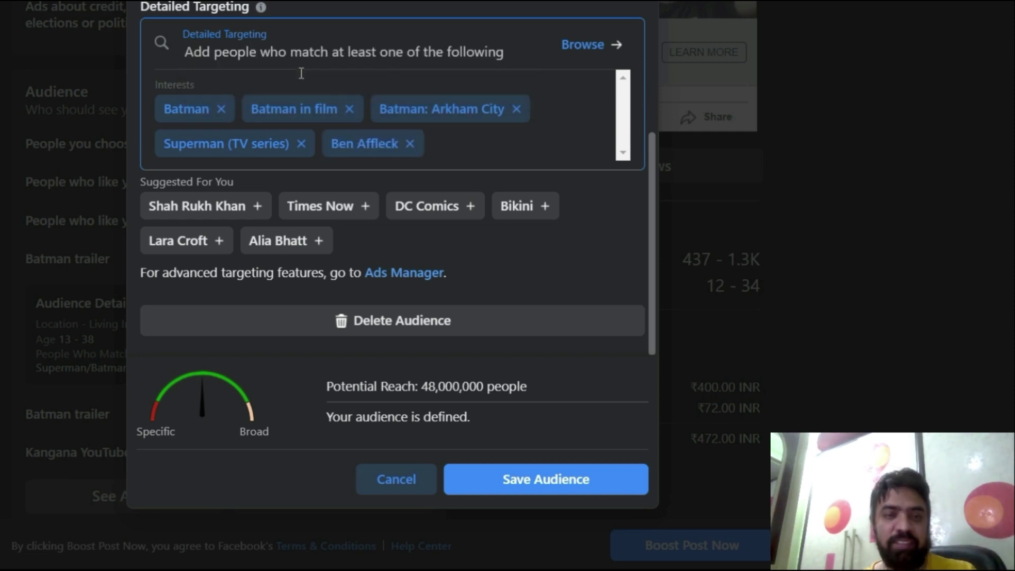
- Add Henry Cavill and Action movies as interests
type("z")
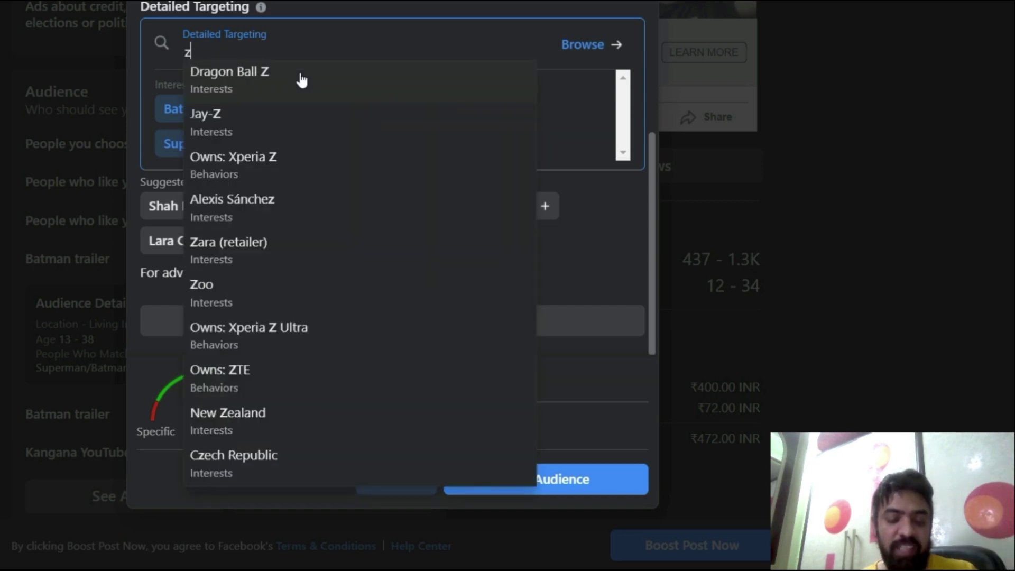
key("BackSpace")
type("HEN")
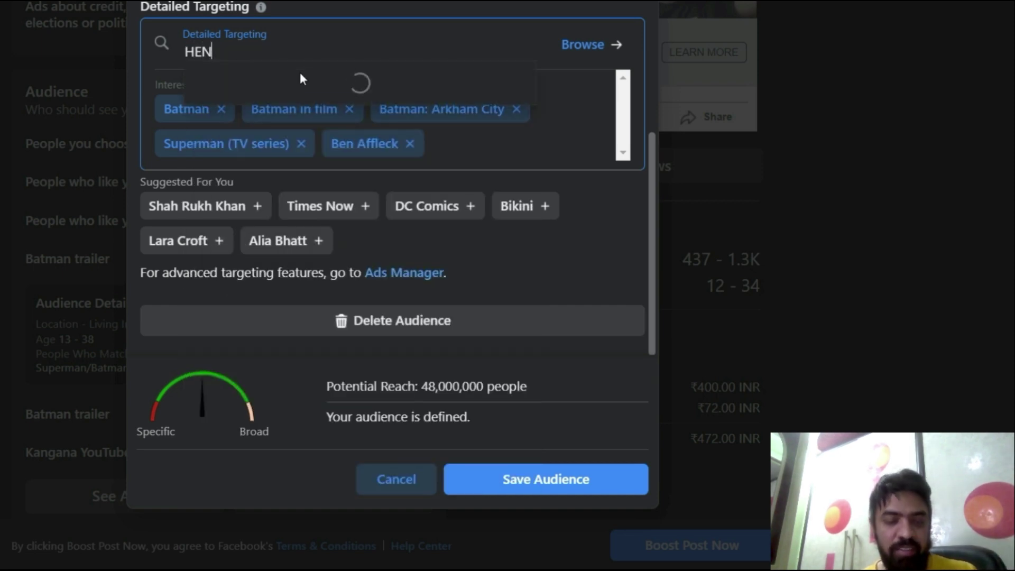
type("CRY")
key("BackSpace")
key("BackSpace")
key("BackSpace")
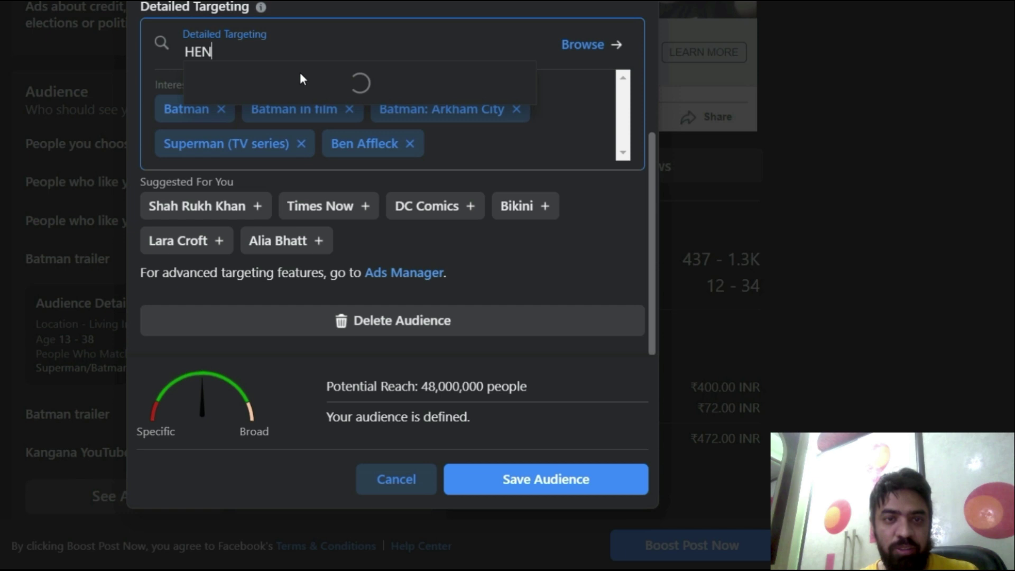
type("ry")
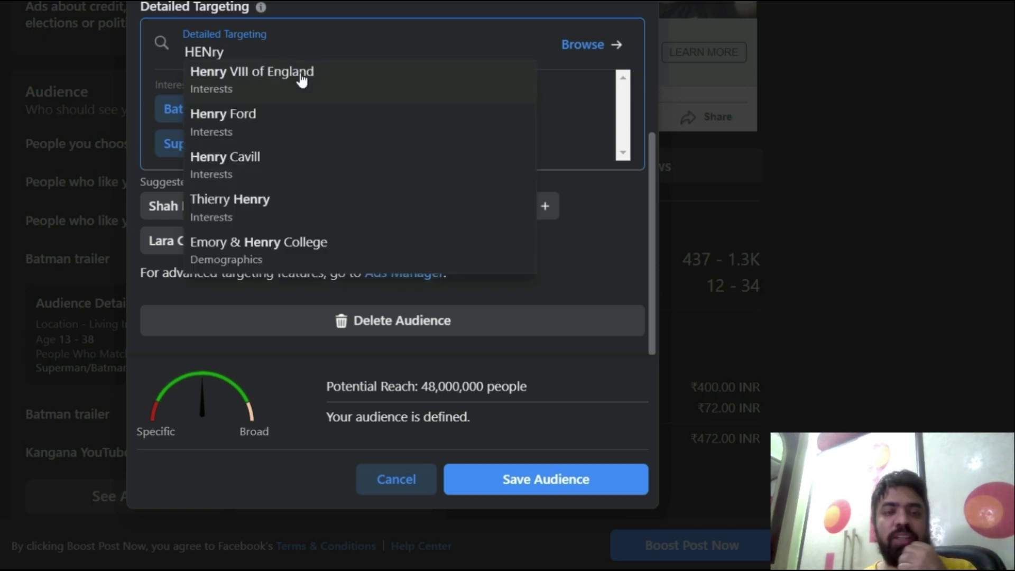
left_click(266, 157)
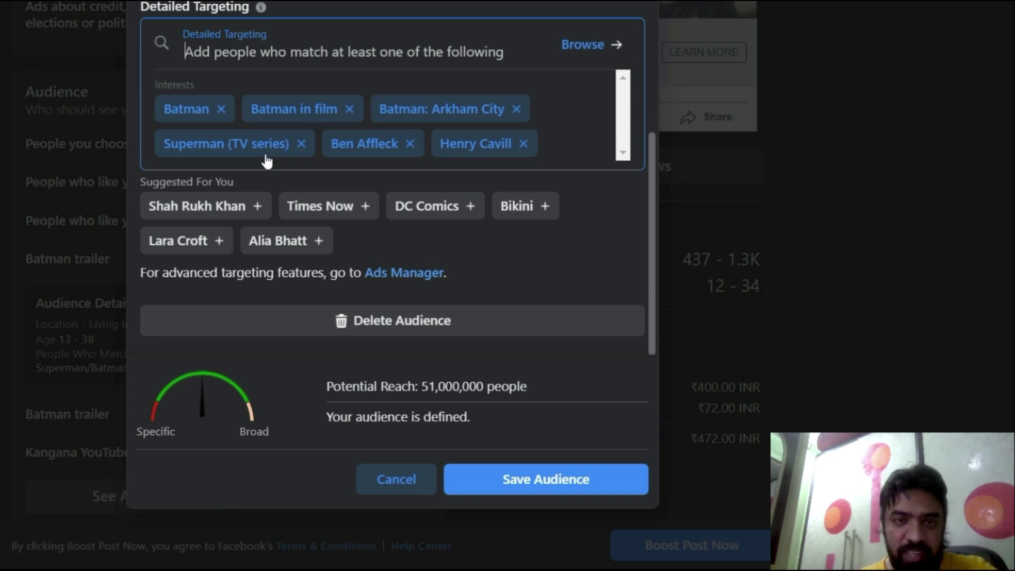
type("movie")
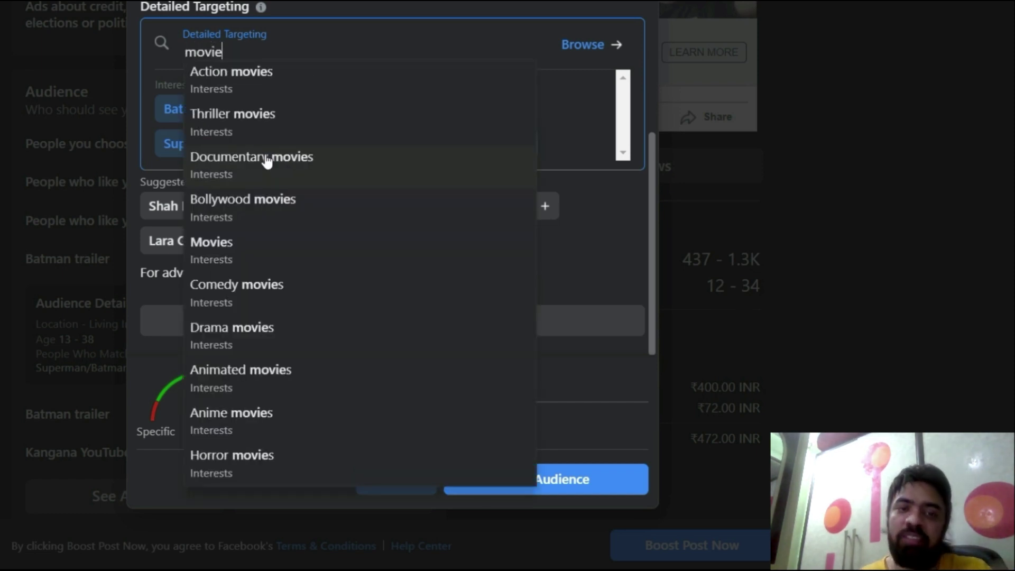
left_click(259, 91)
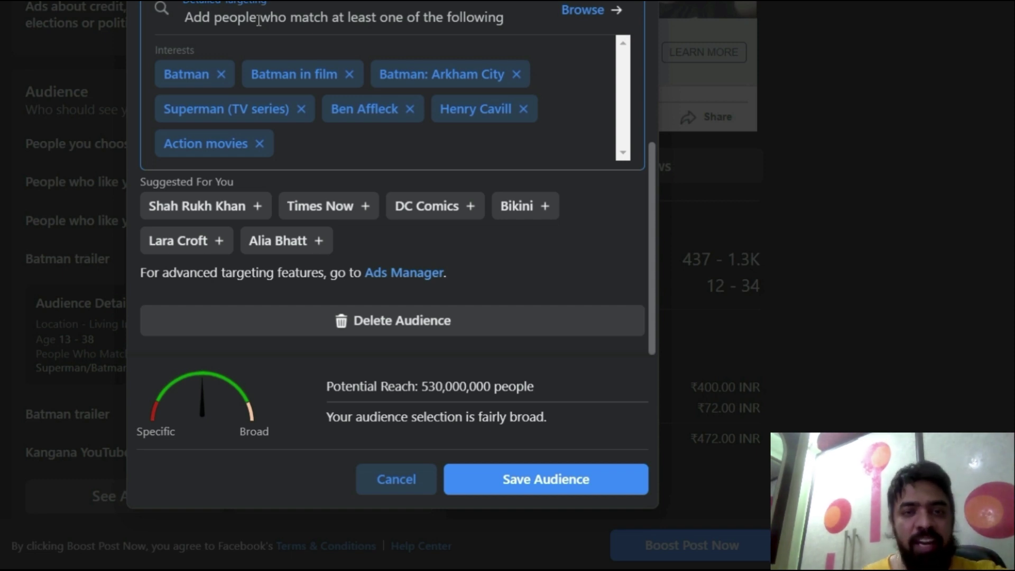
scroll(388, 373, "up", 2)
- Review the Batman trailer audience settings and save it to the boost
scroll(387, 371, "up", 2)
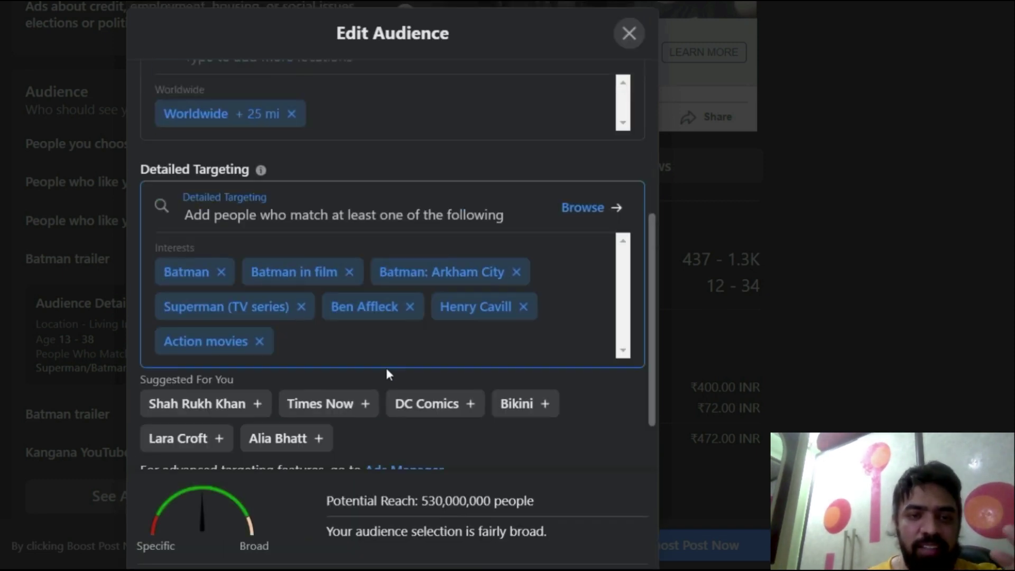
scroll(387, 371, "up", 5)
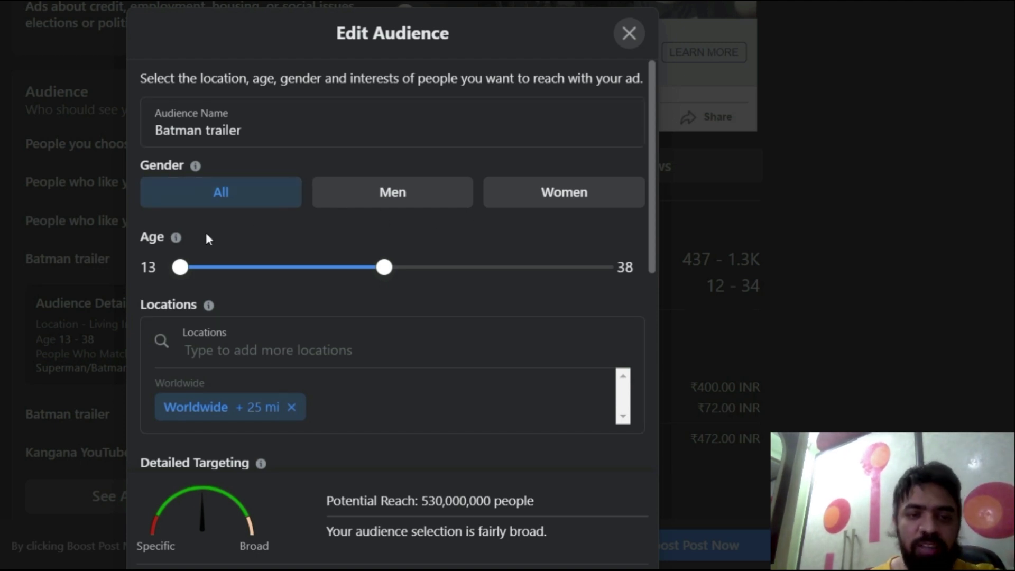
scroll(270, 339, "down", 3)
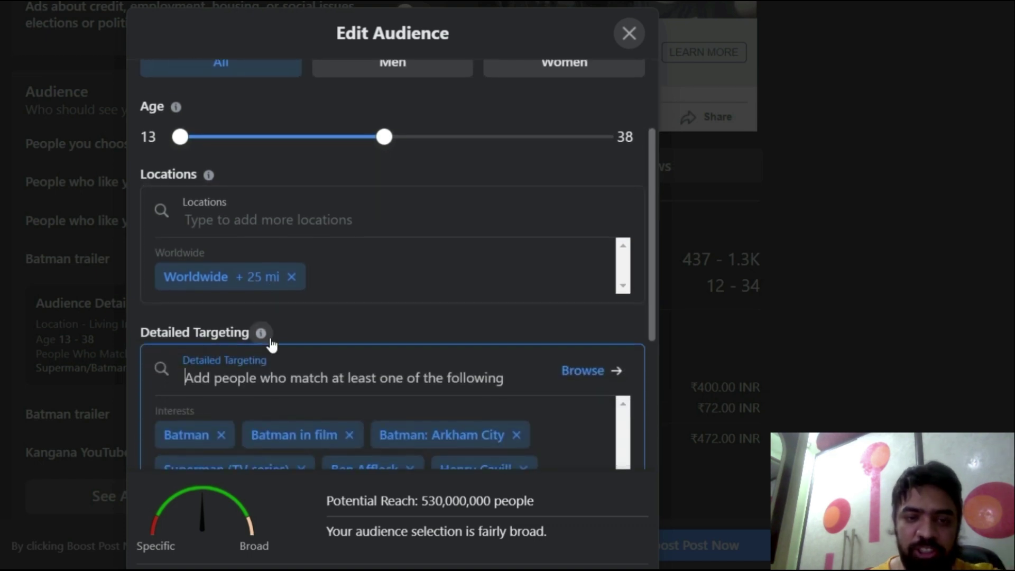
scroll(271, 343, "down", 1)
scroll(270, 344, "down", 1)
scroll(271, 341, "down", 3)
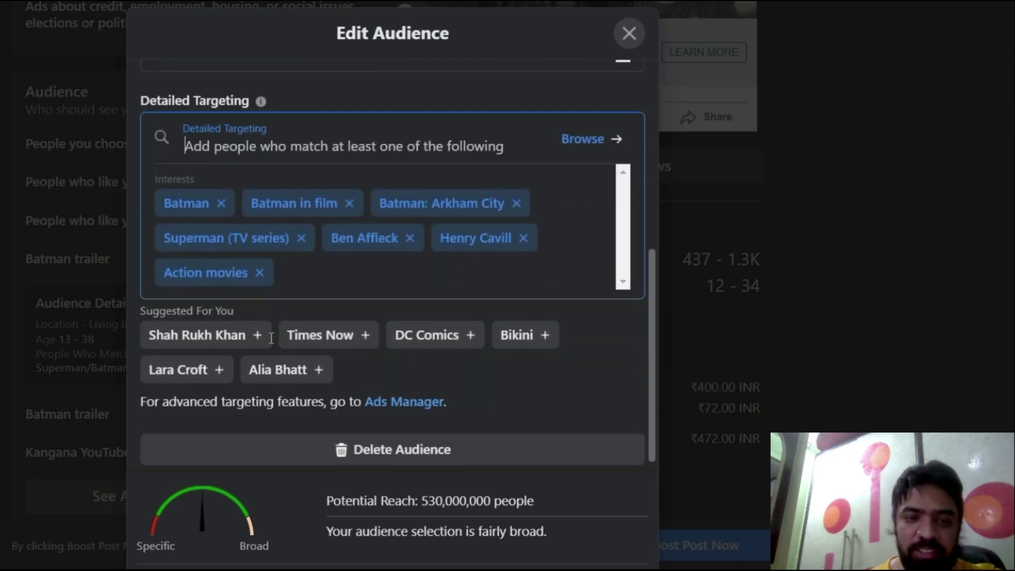
scroll(271, 345, "down", 1)
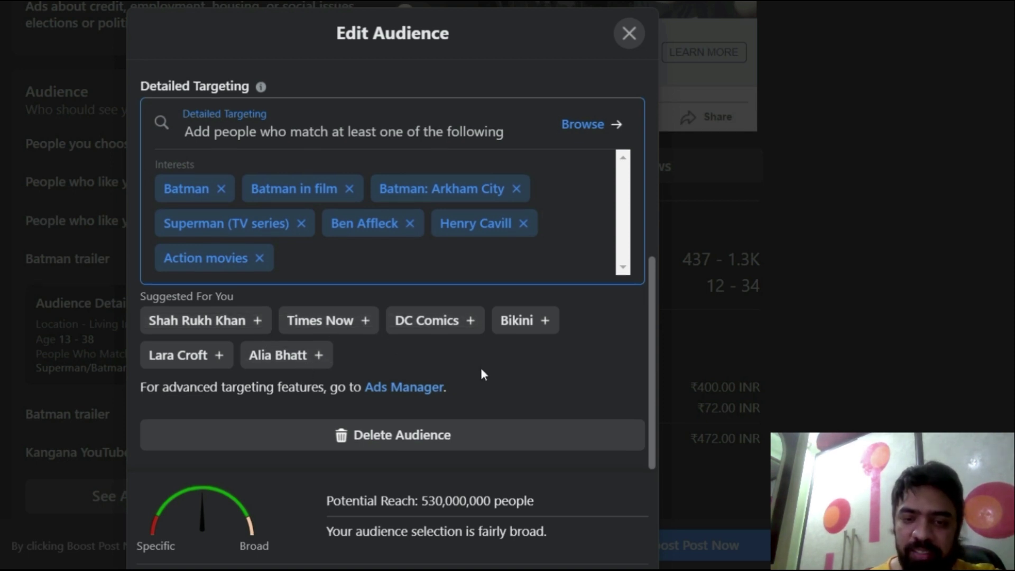
scroll(773, 388, "down", 2)
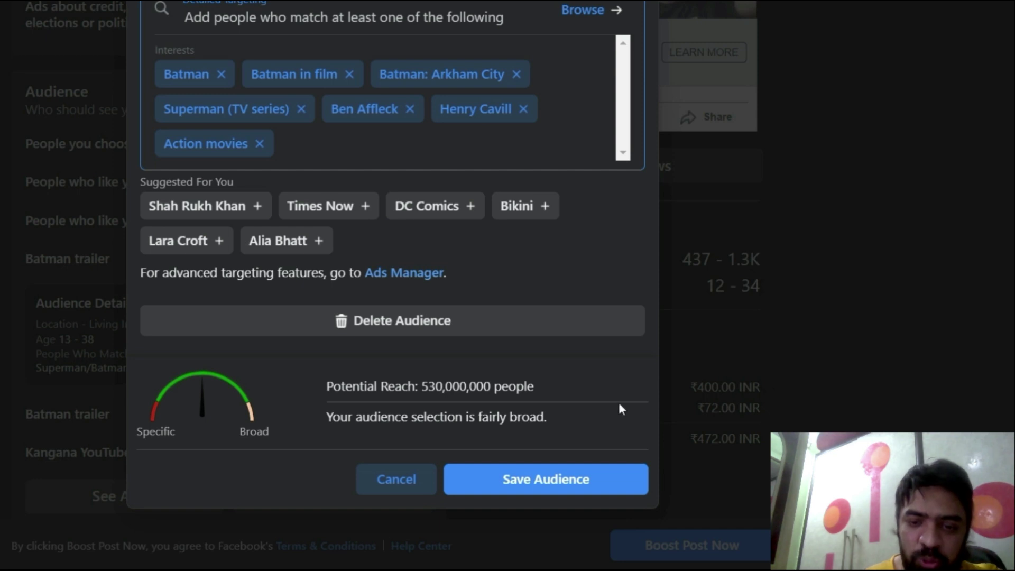
left_click(561, 484)
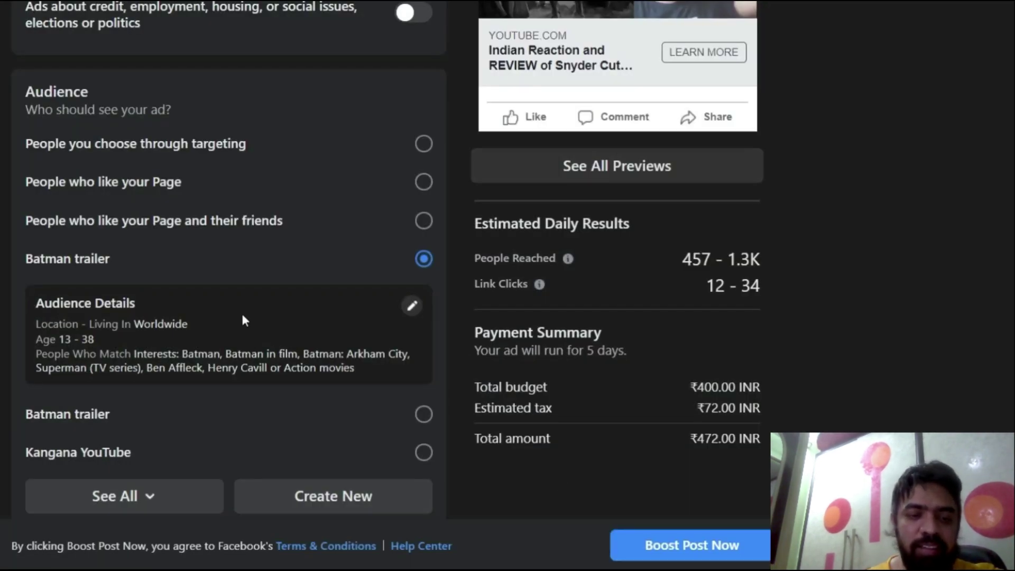
- Extend the ad's run duration to 10 days
scroll(243, 319, "down", 2)
scroll(243, 320, "down", 1)
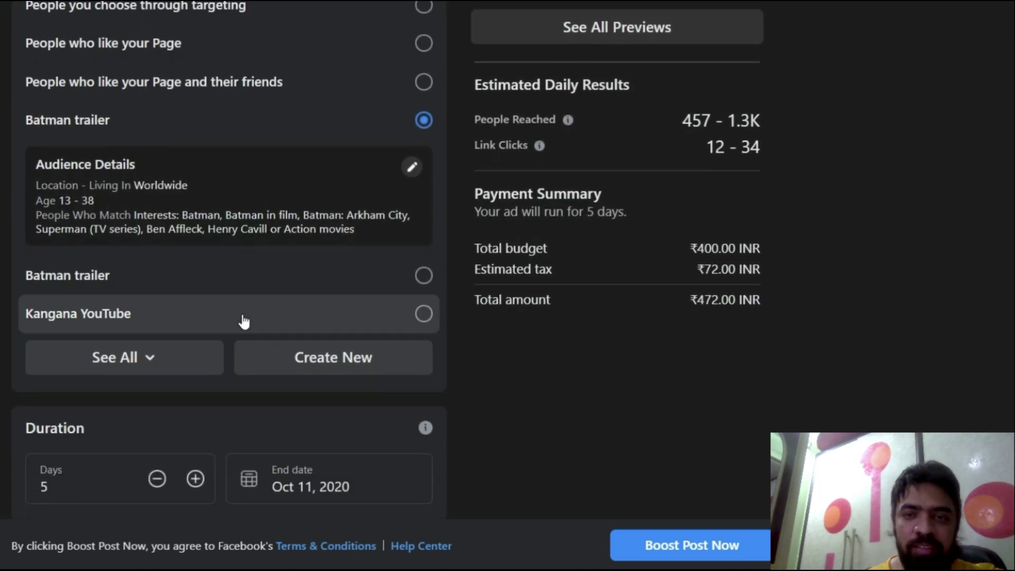
scroll(243, 320, "down", 3)
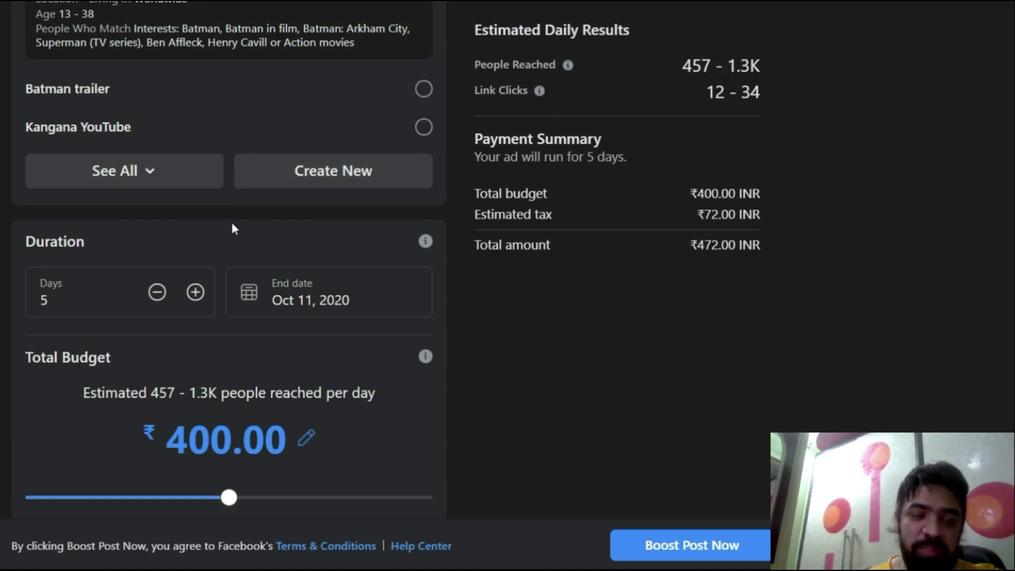
left_click(44, 299)
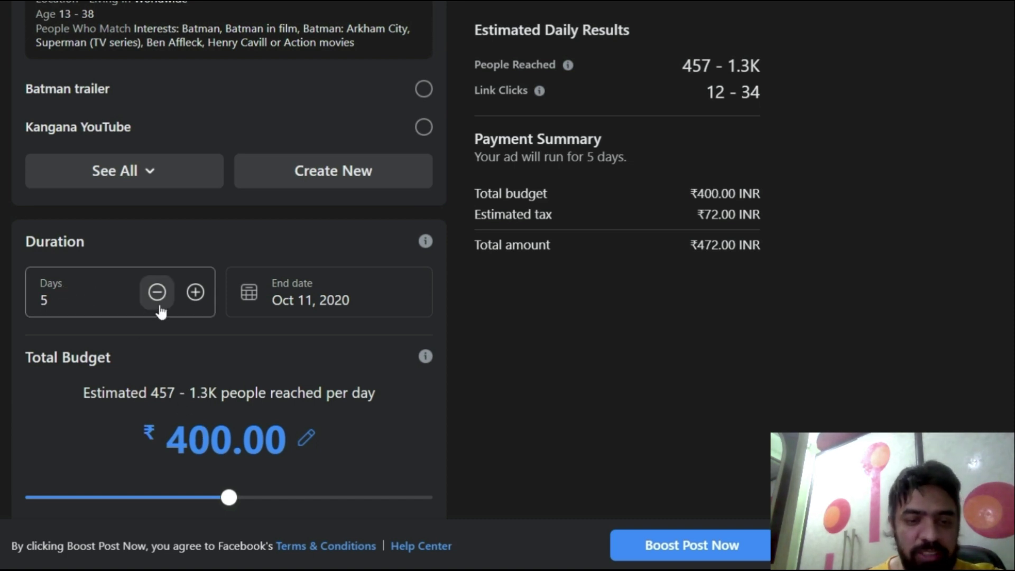
left_click(195, 292)
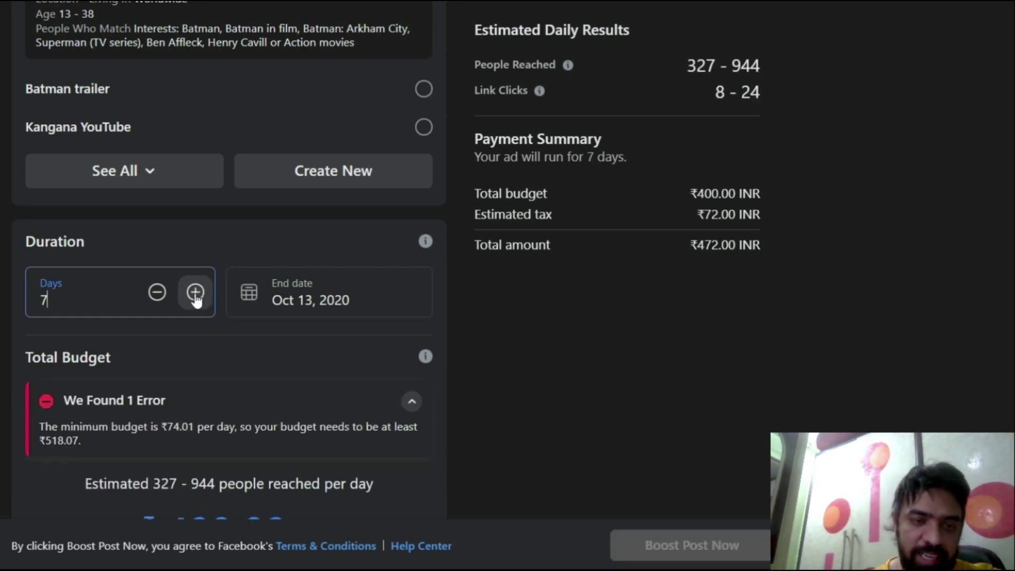
left_click(195, 292)
left_click(195, 292)
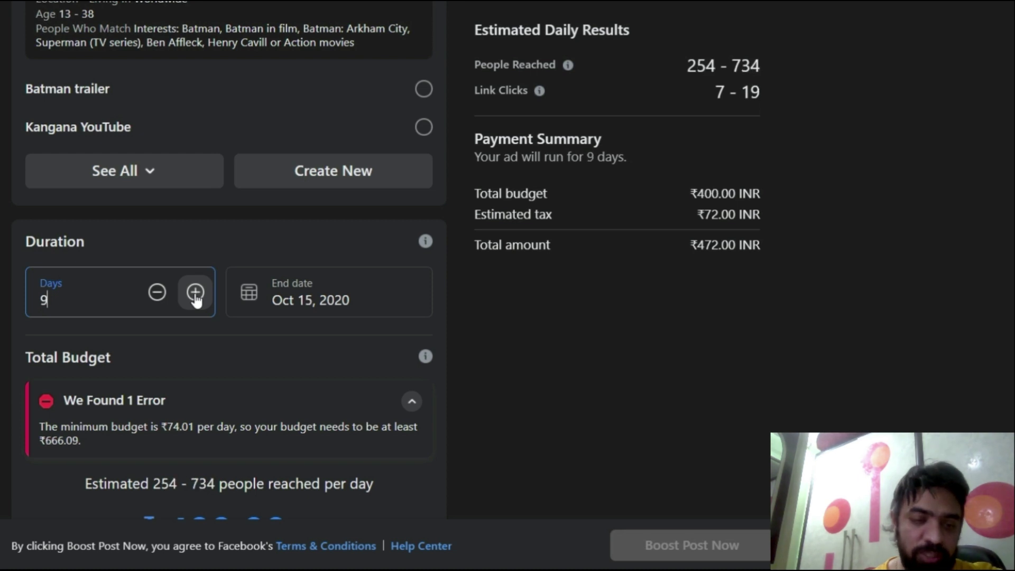
left_click(195, 292)
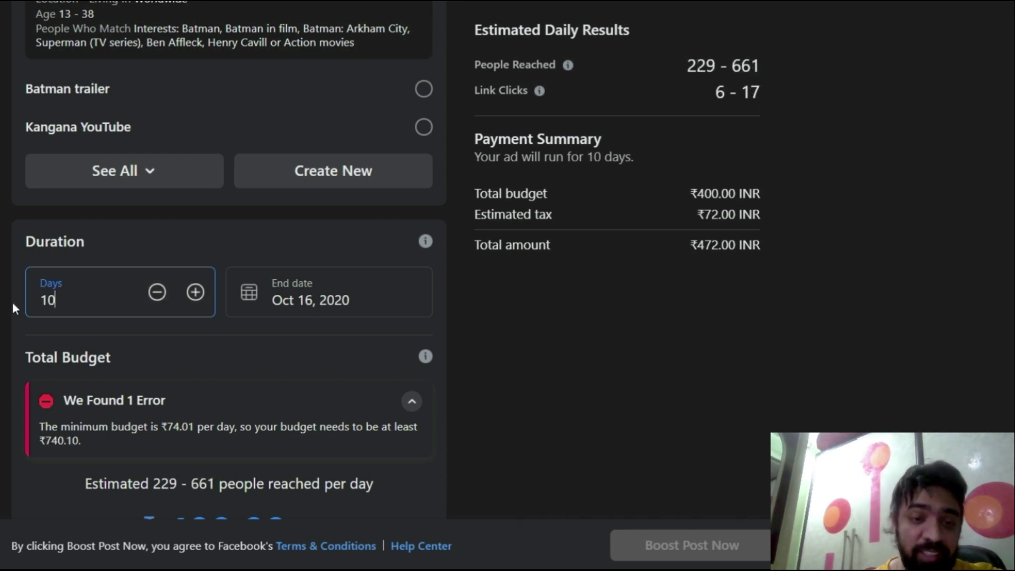
scroll(13, 305, "down", 3)
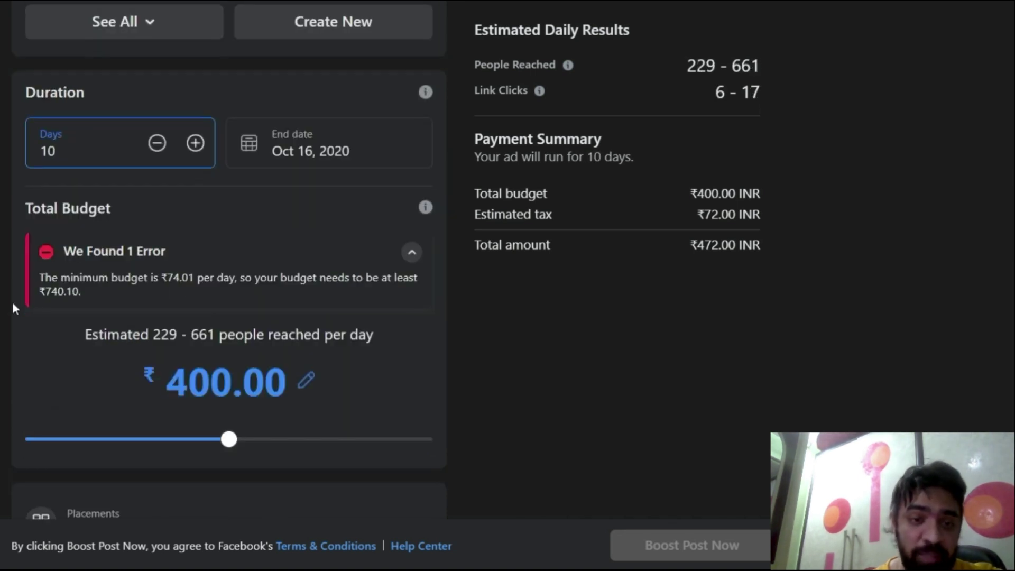
double_click(142, 251)
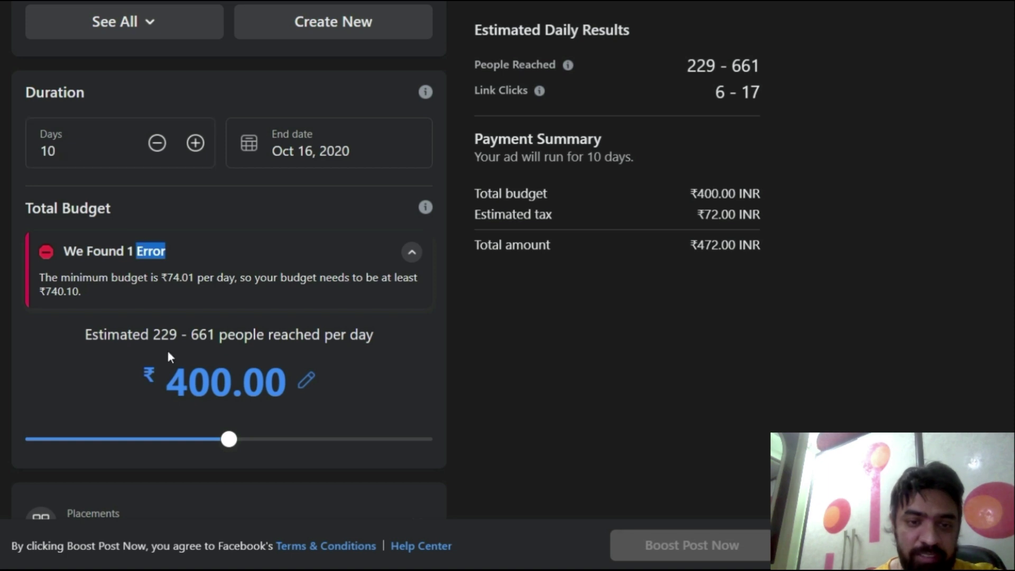
- Set the total budget to ₹800, clearing the minimum-budget error
left_click(183, 384)
key("BackSpace")
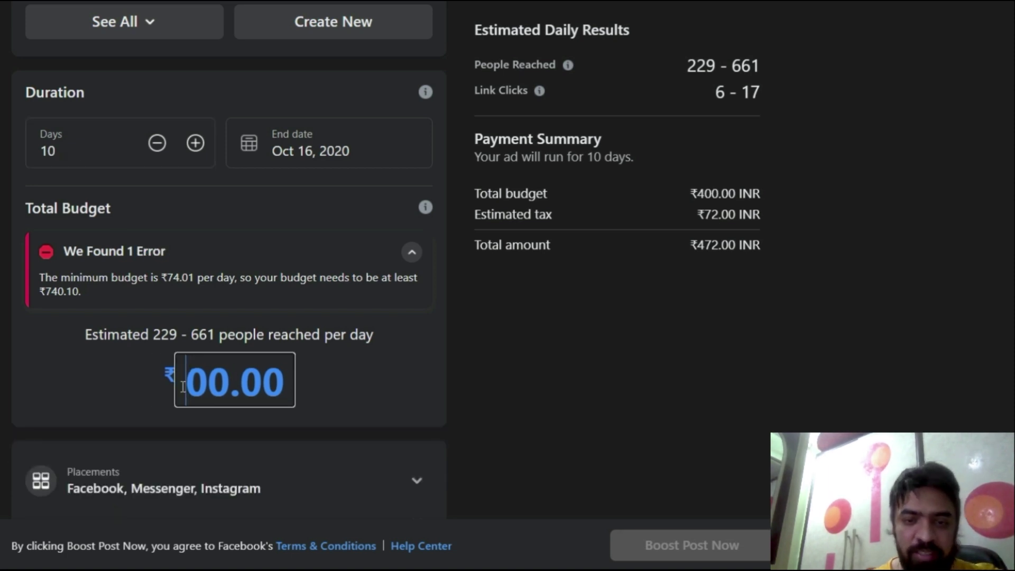
type("8")
left_click(384, 396)
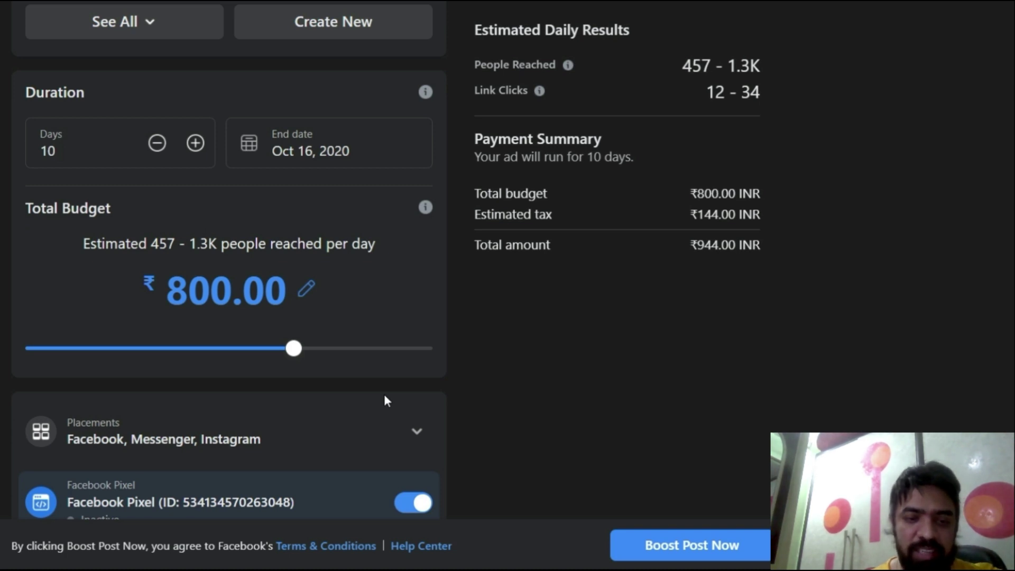
- Uncheck Instagram under Placements so the boost runs only on Facebook and Messenger
scroll(384, 399, "down", 2)
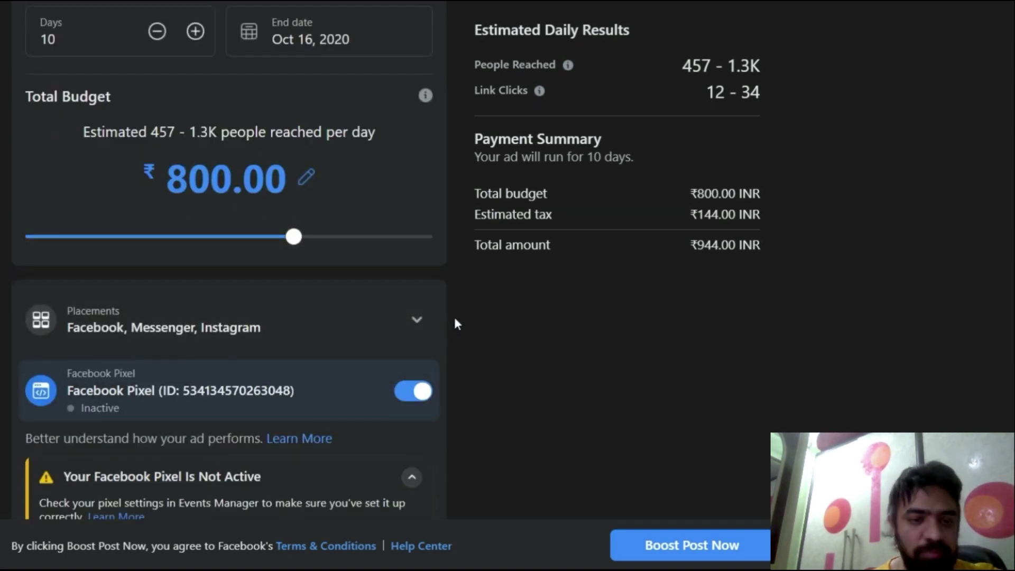
left_click(417, 321)
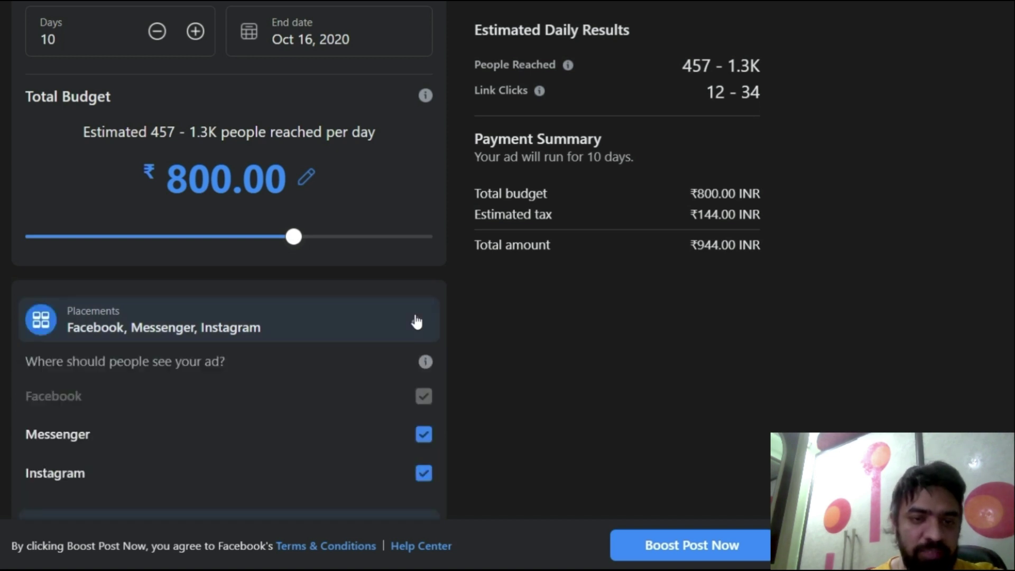
scroll(417, 321, "down", 2)
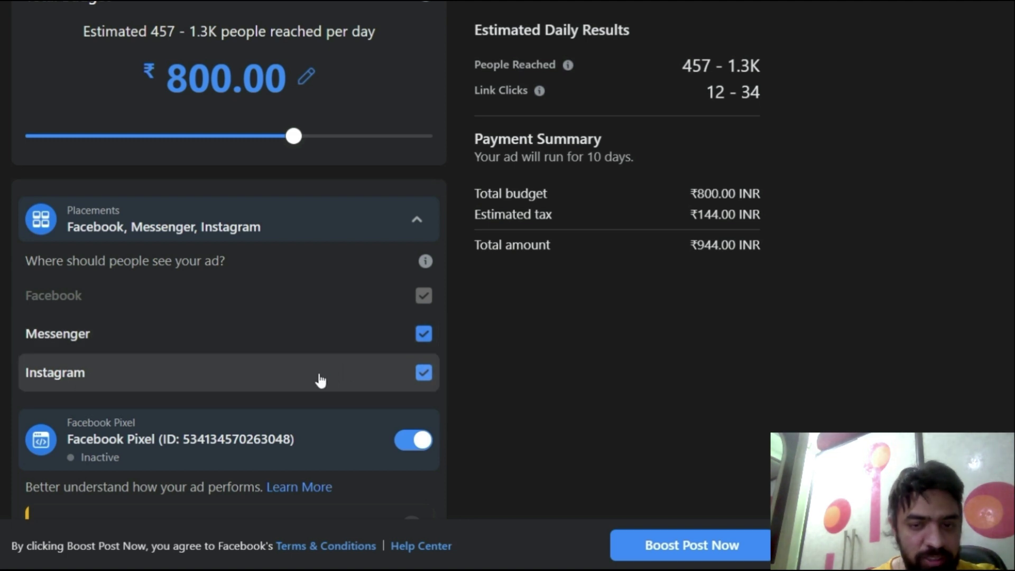
left_click(424, 373)
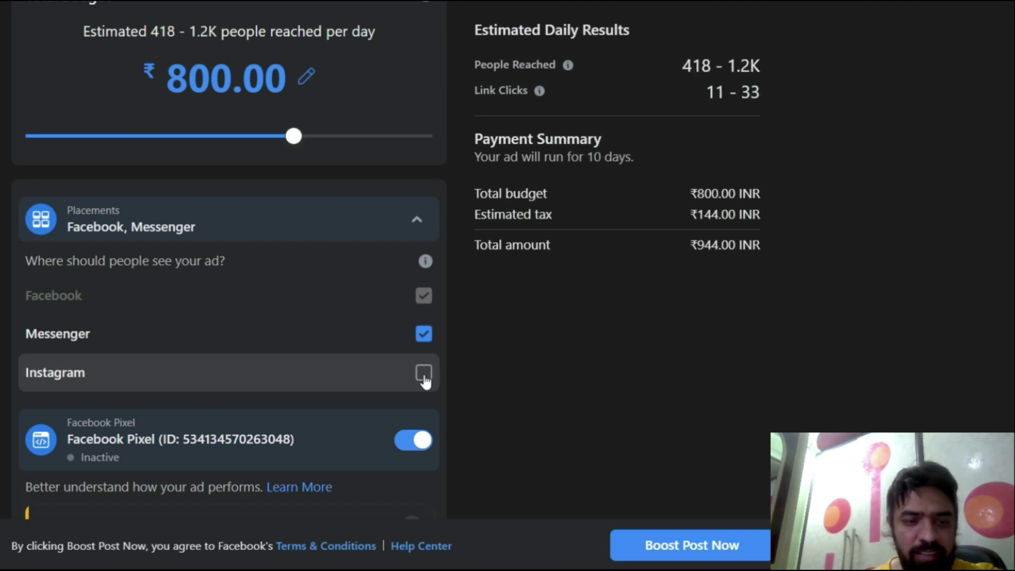
scroll(516, 387, "down", 3)
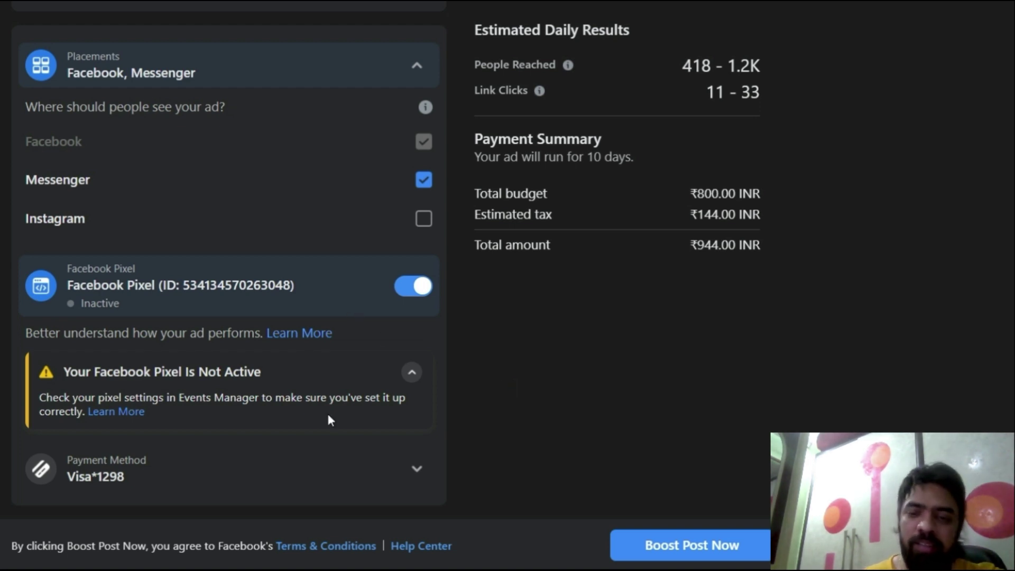
scroll(417, 436, "up", 1)
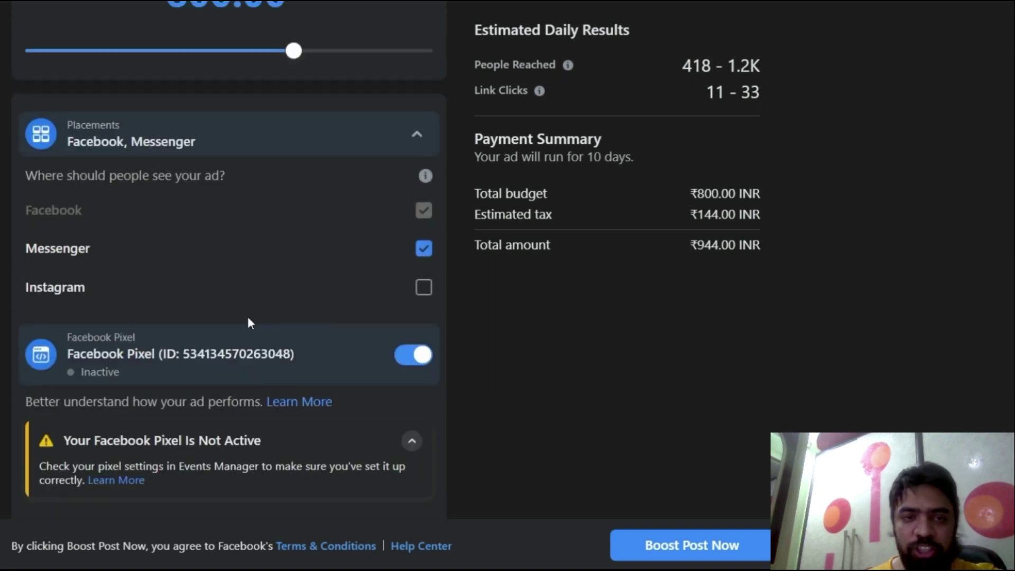
scroll(250, 321, "up", 1)
scroll(249, 322, "up", 1)
scroll(250, 321, "up", 4)
scroll(250, 322, "up", 4)
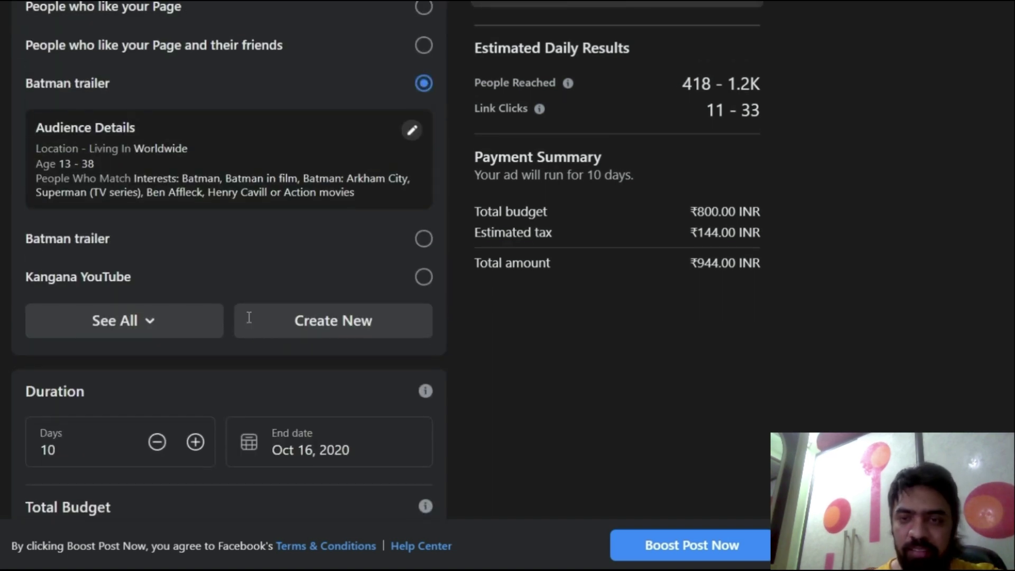
scroll(249, 318, "up", 1)
scroll(249, 318, "up", 1)
scroll(249, 318, "up", 1)
scroll(249, 318, "up", 1)
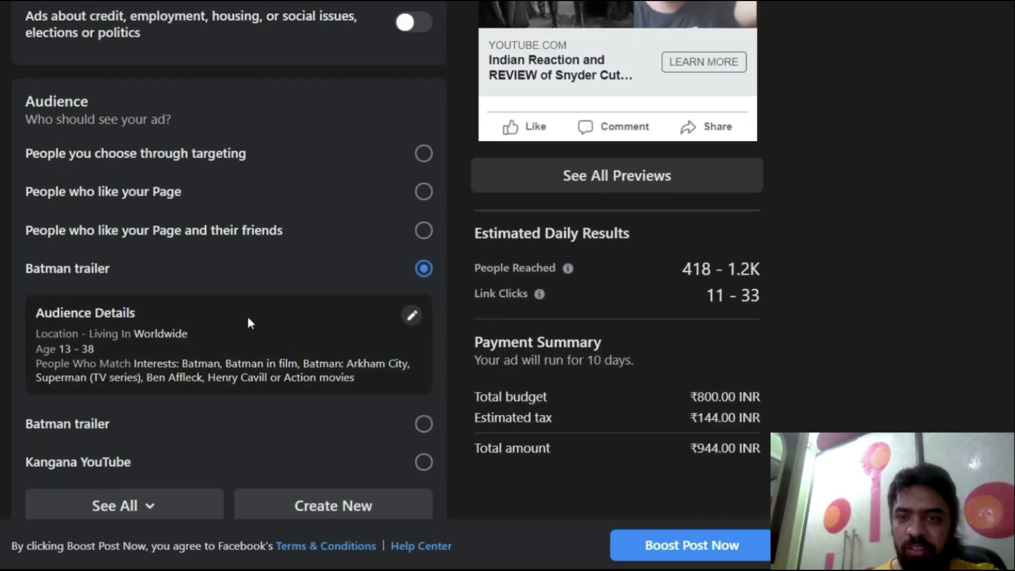
scroll(248, 321, "up", 2)
scroll(248, 321, "up", 3)
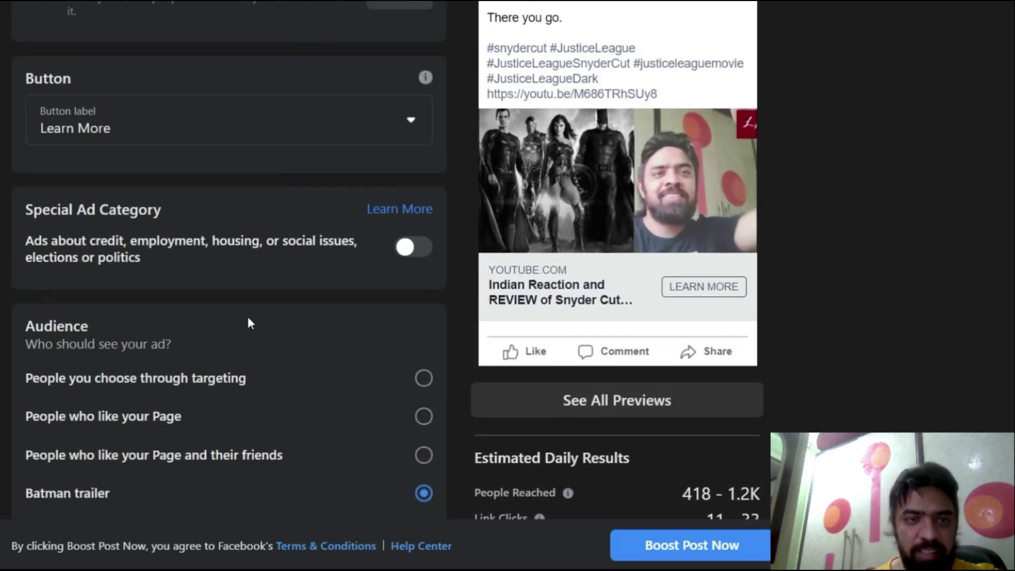
scroll(248, 319, "up", 2)
scroll(249, 320, "up", 1)
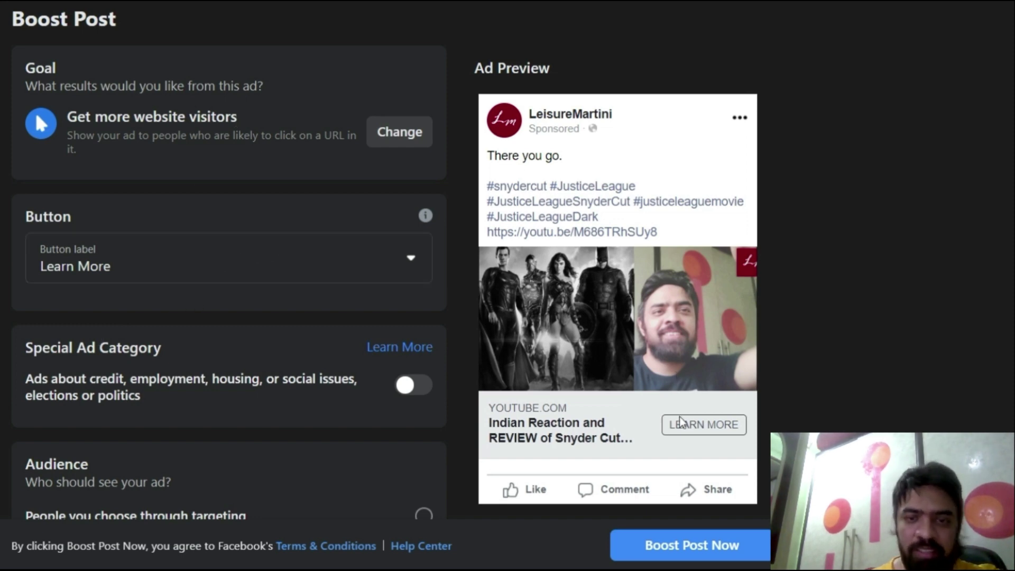
scroll(243, 370, "down", 3)
scroll(243, 376, "down", 3)
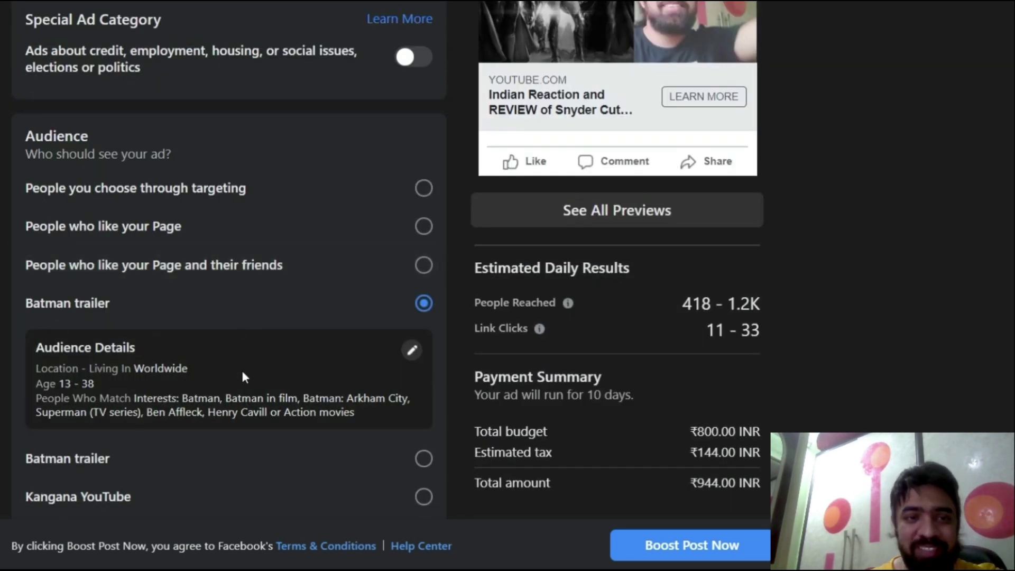
scroll(241, 368, "down", 2)
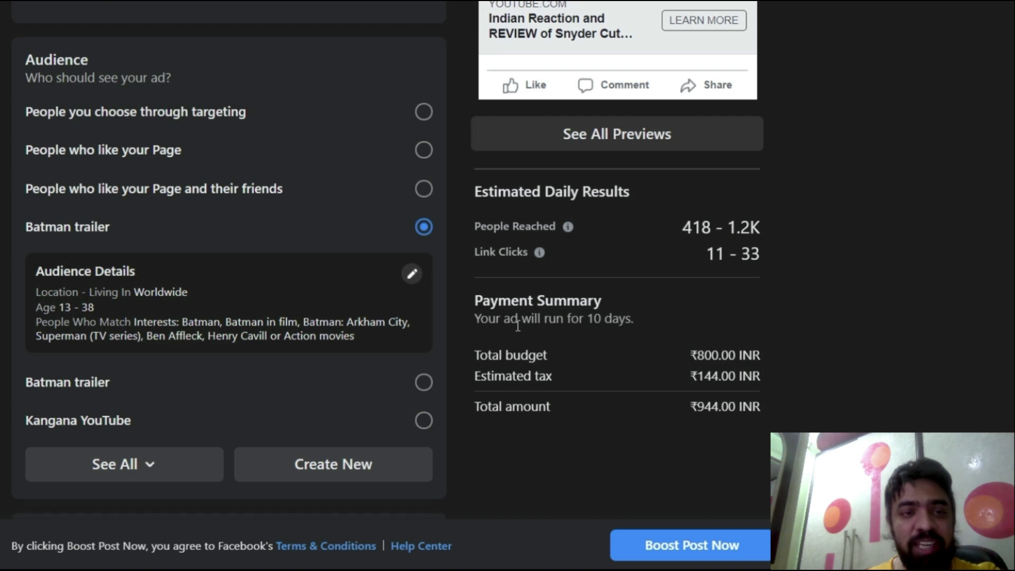
scroll(518, 327, "down", 1)
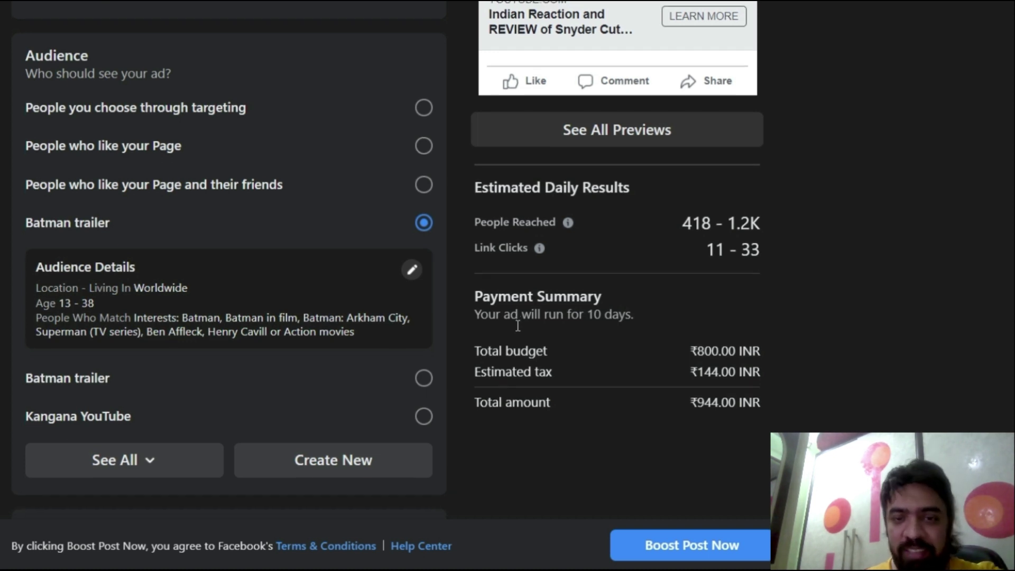
scroll(518, 326, "down", 1)
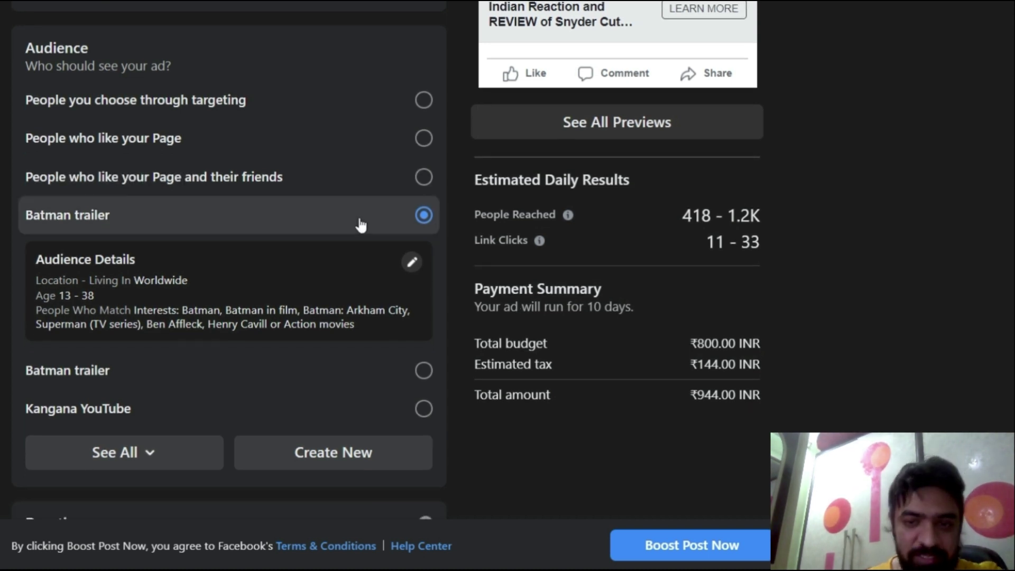
scroll(437, 275, "down", 2)
scroll(437, 275, "down", 2)
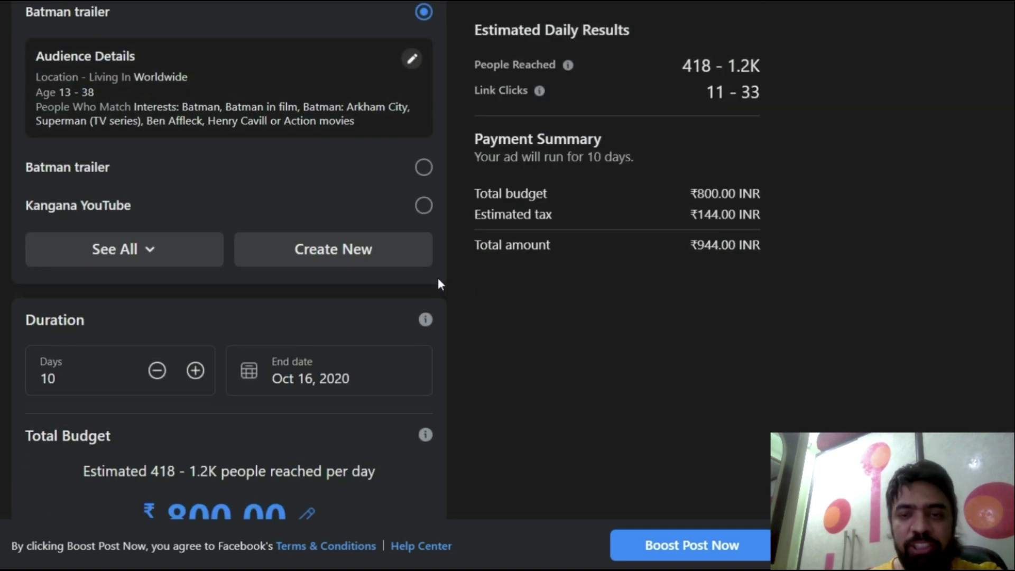
scroll(437, 280, "down", 3)
scroll(438, 281, "down", 5)
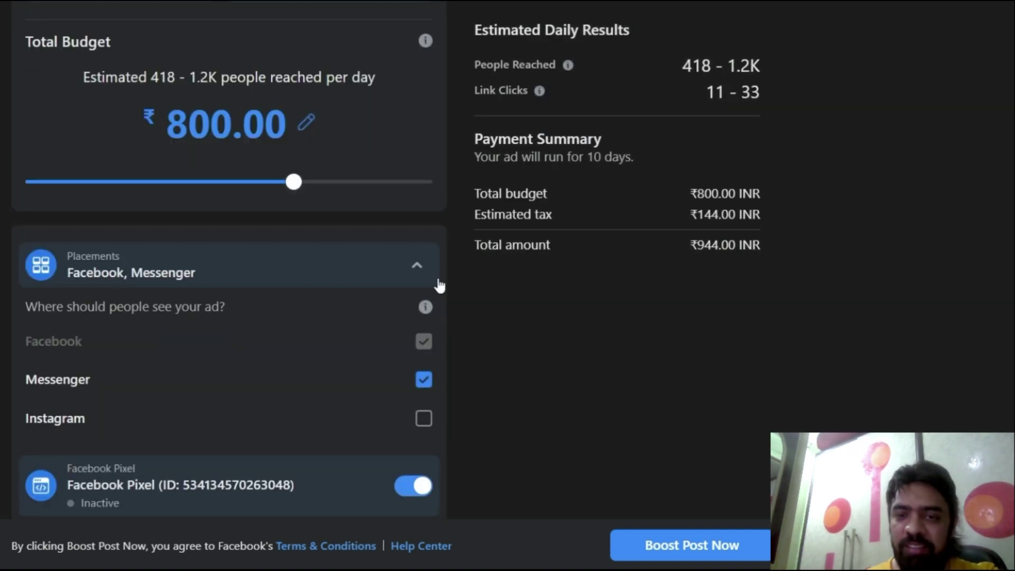
scroll(650, 279, "up", 1)
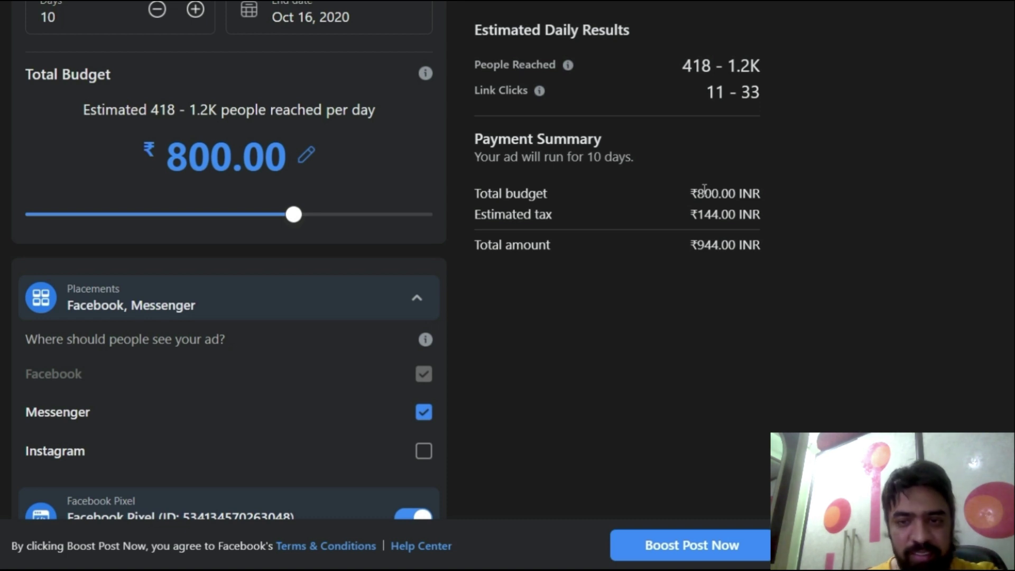
triple_click(540, 212)
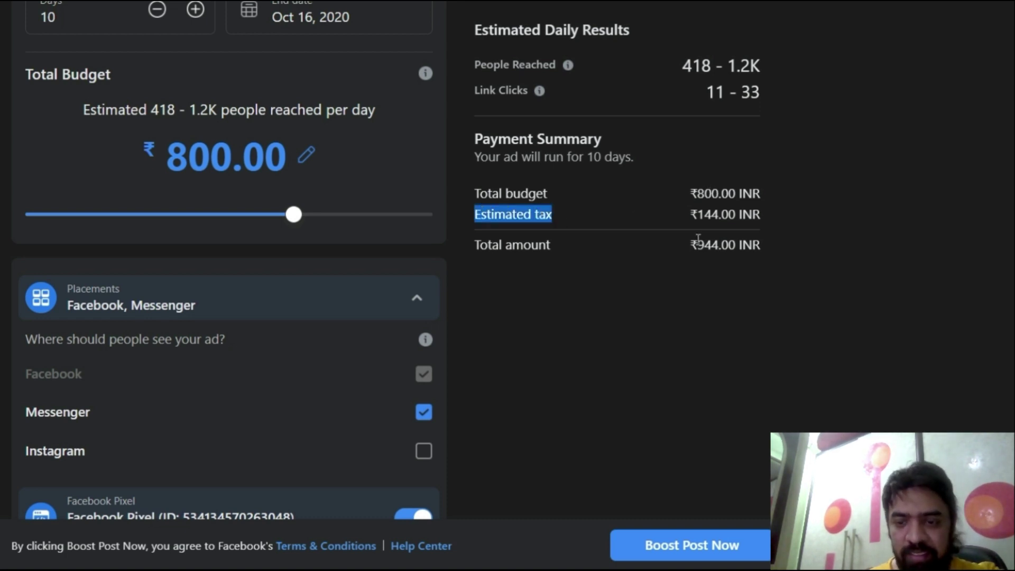
scroll(694, 492, "down", 2)
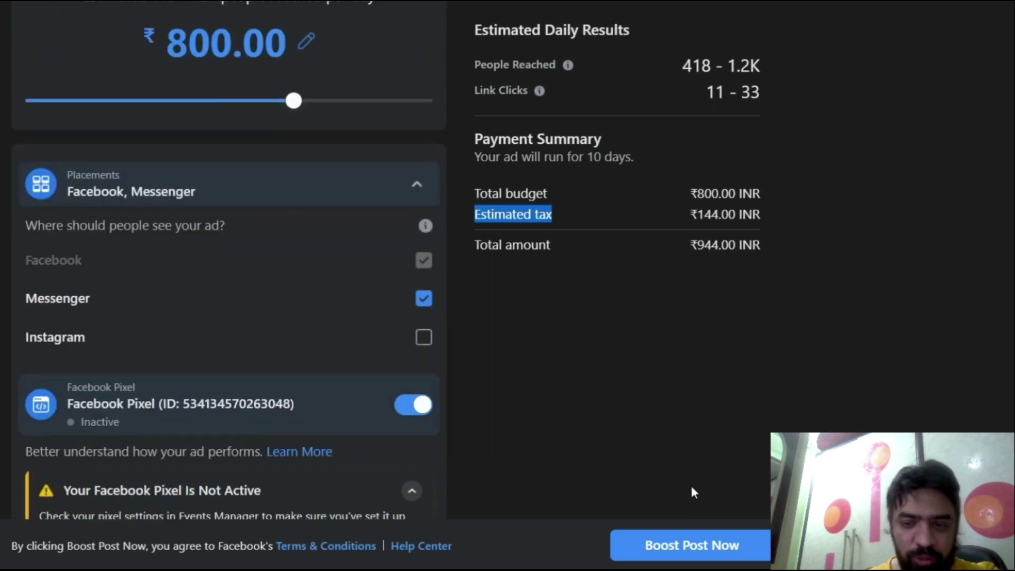
scroll(694, 492, "down", 2)
scroll(692, 489, "up", 3)
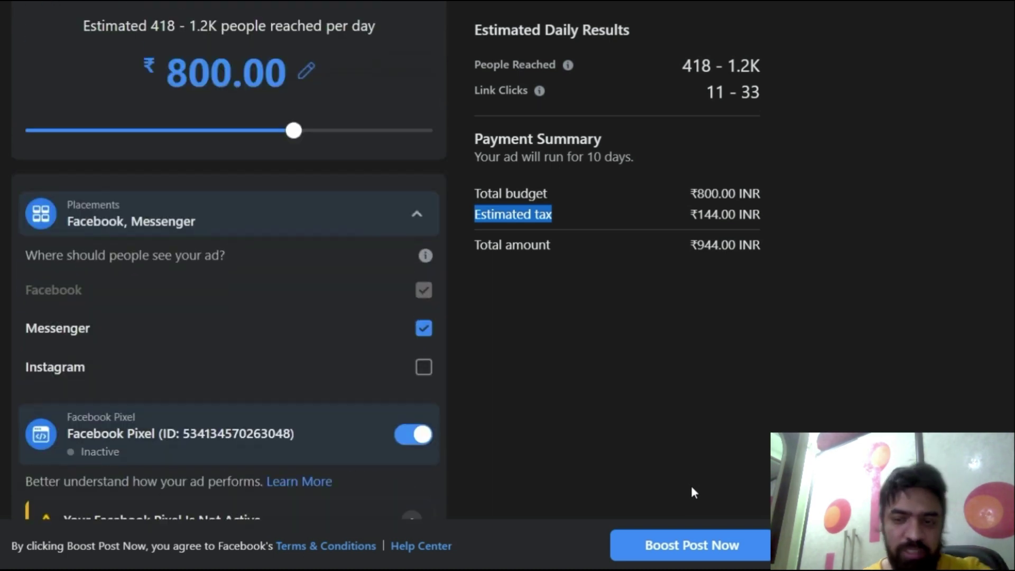
left_click(715, 556)
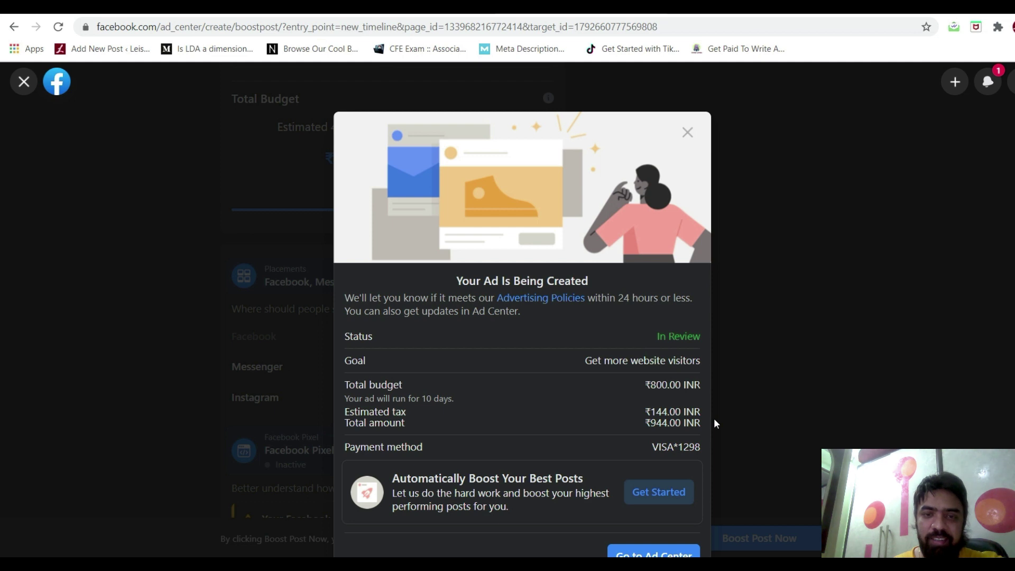
- Scroll through the 'Your Ad Is Being Created' confirmation showing the boost In Review, ₹944 total
scroll(587, 422, "down", 1)
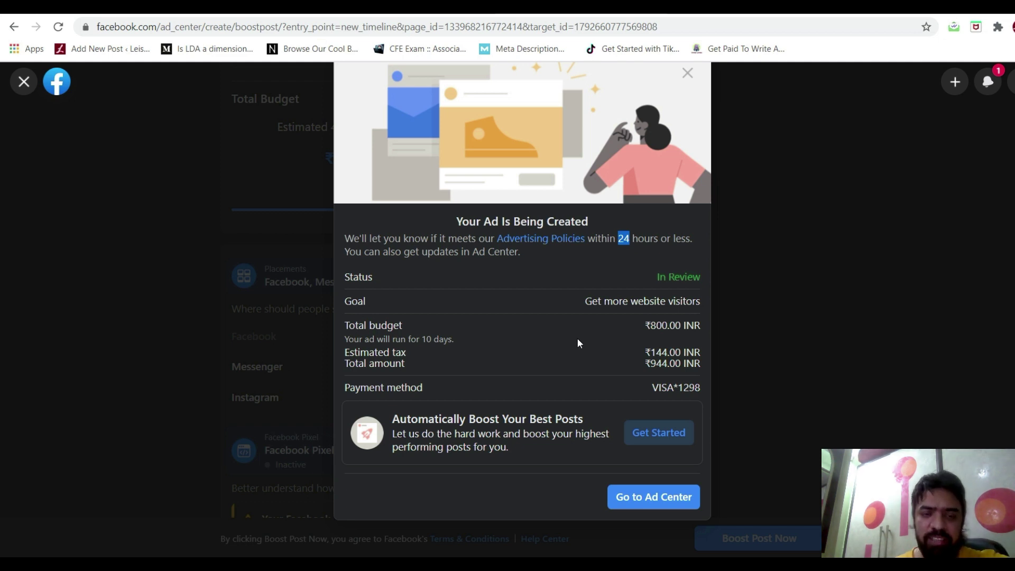
scroll(577, 343, "down", 1)
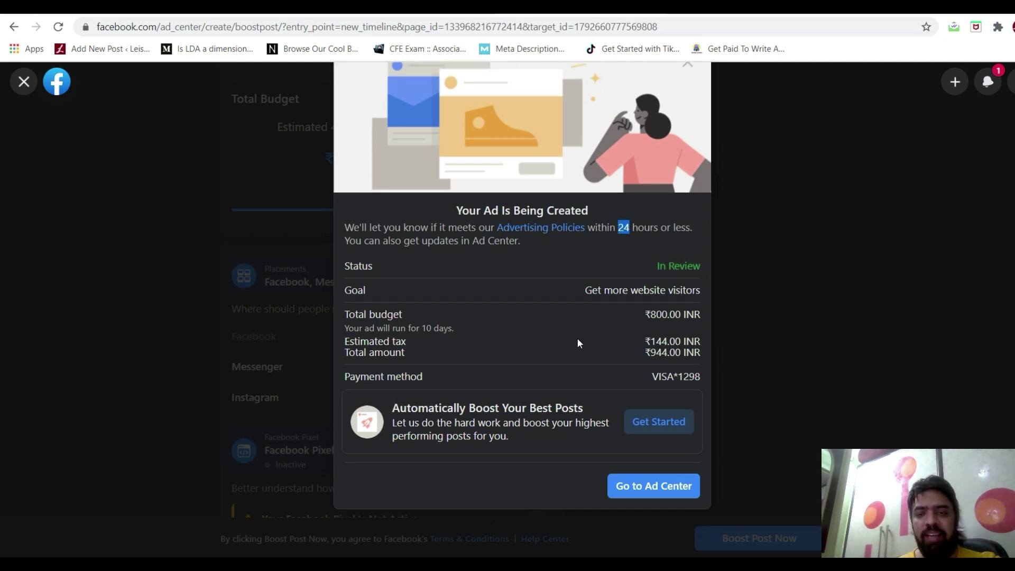